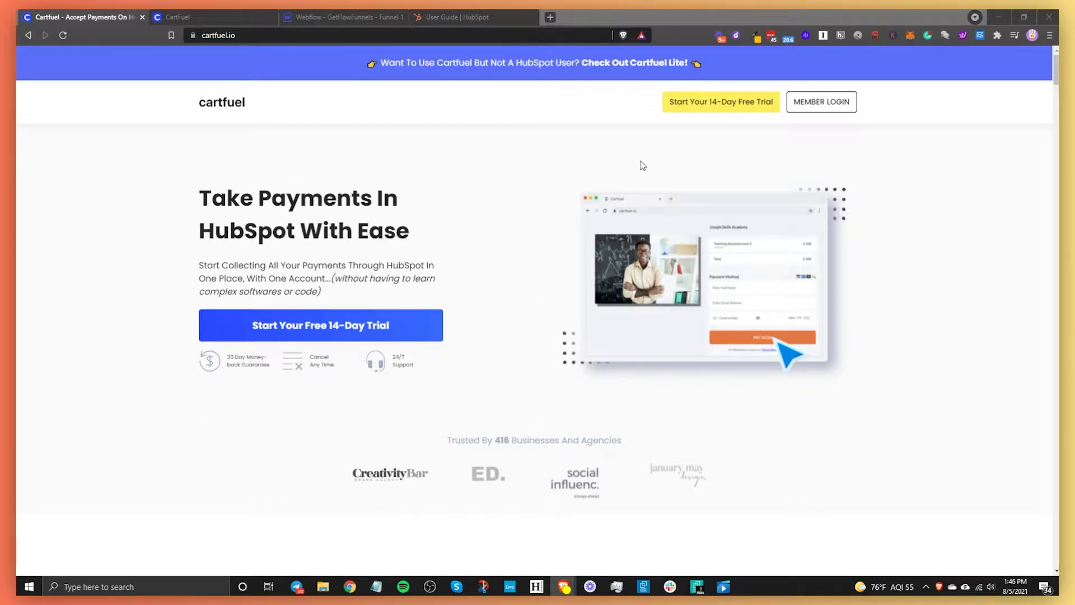
- Open CartFuel's External Integrations settings page via Settings > Payment Gateways
left_click(183, 17)
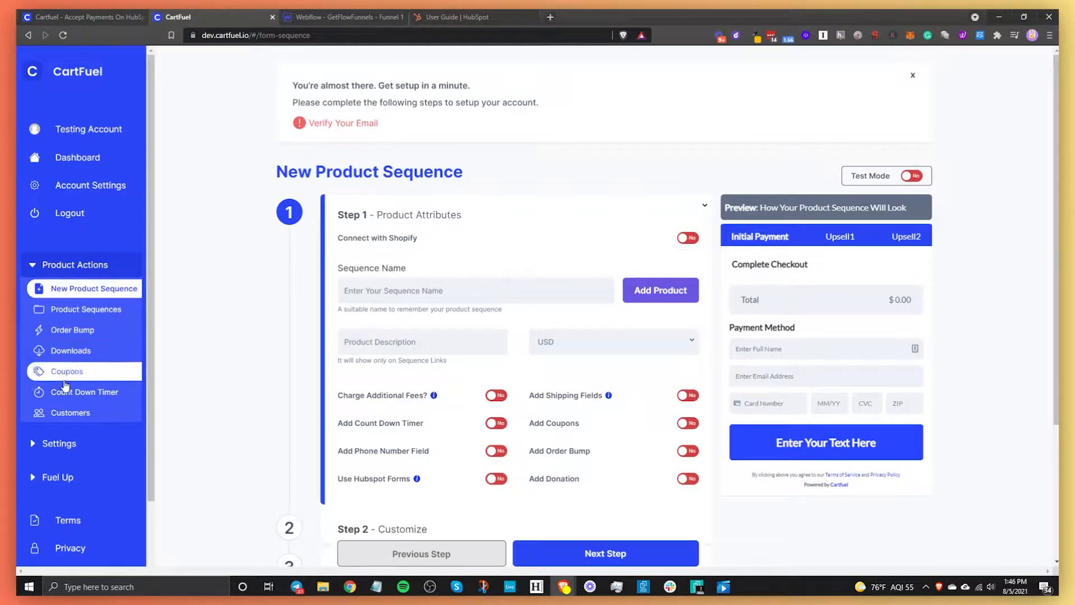
left_click(77, 446)
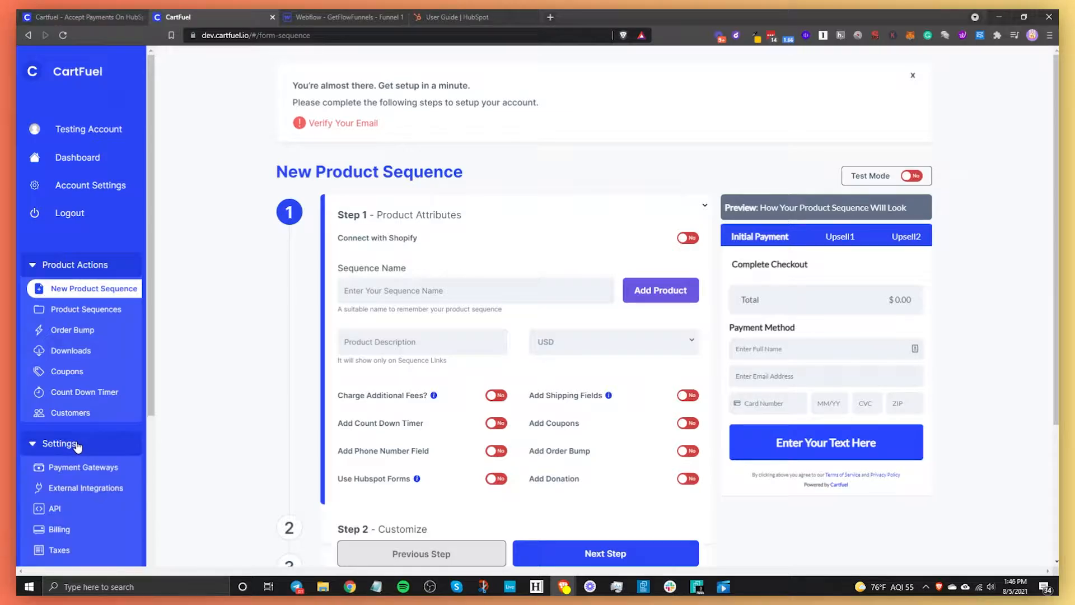
left_click(86, 470)
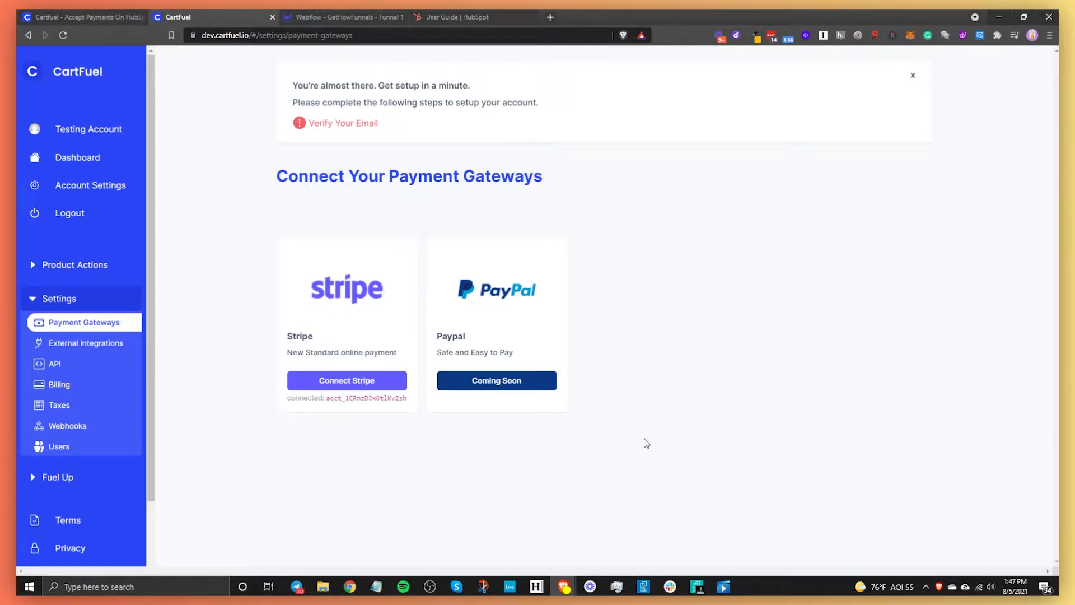
left_click(110, 348)
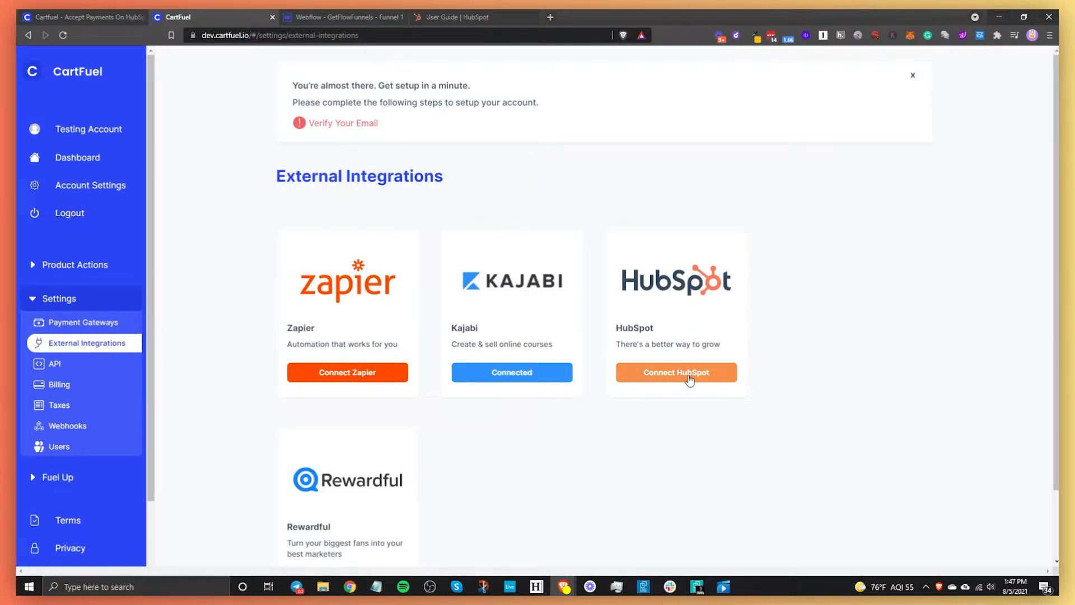
- Start connecting HubSpot, back out of its authorization, and expand Product Actions
left_click(689, 379)
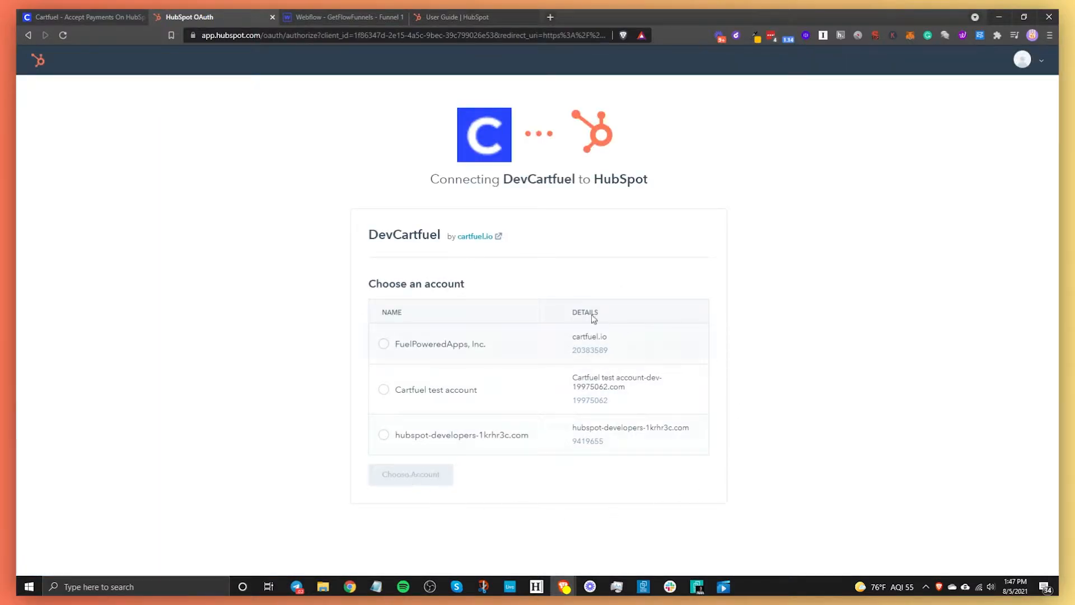
left_click(29, 35)
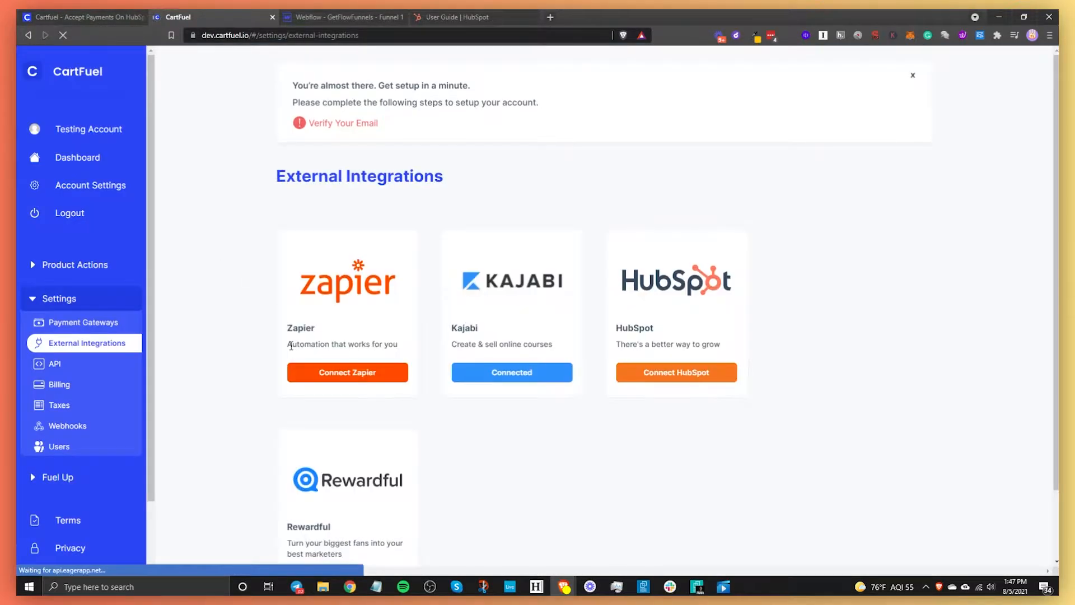
left_click(88, 279)
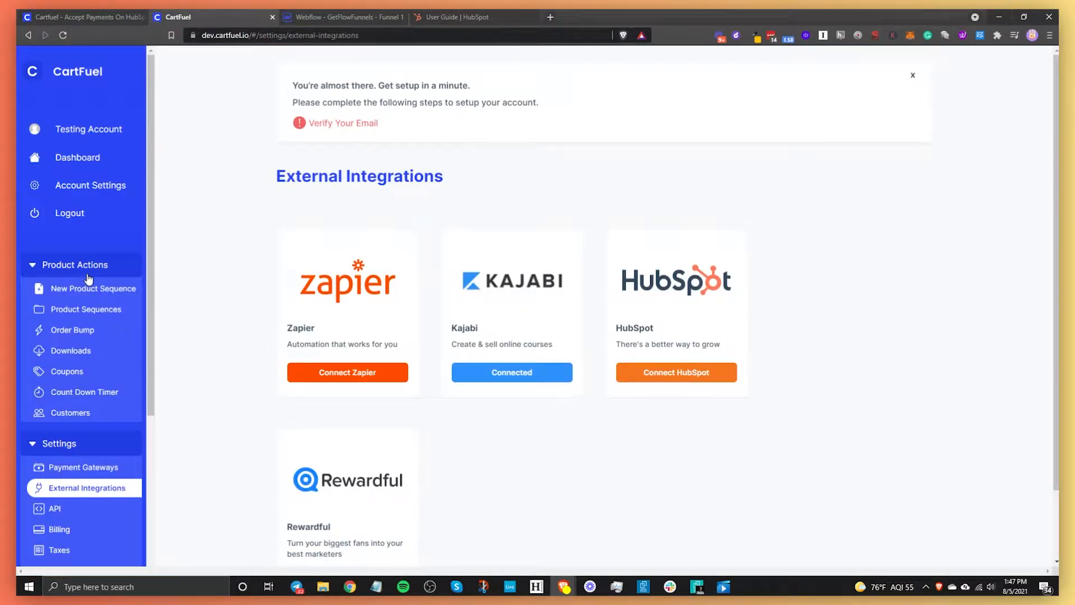
- Create a new product sequence named 'HubSpot On Webflow'
left_click(87, 288)
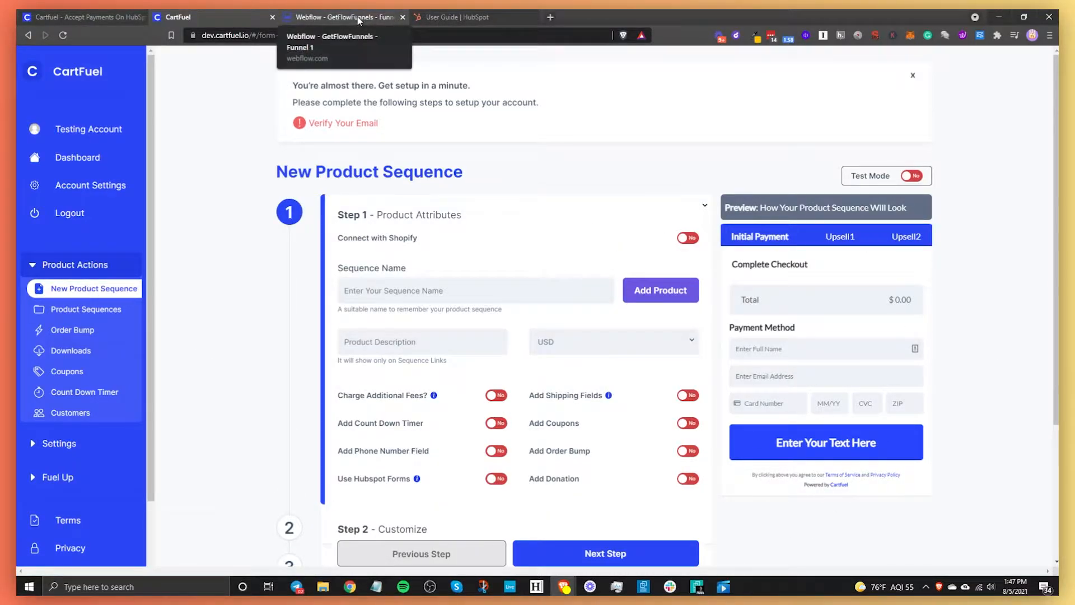
left_click(425, 291)
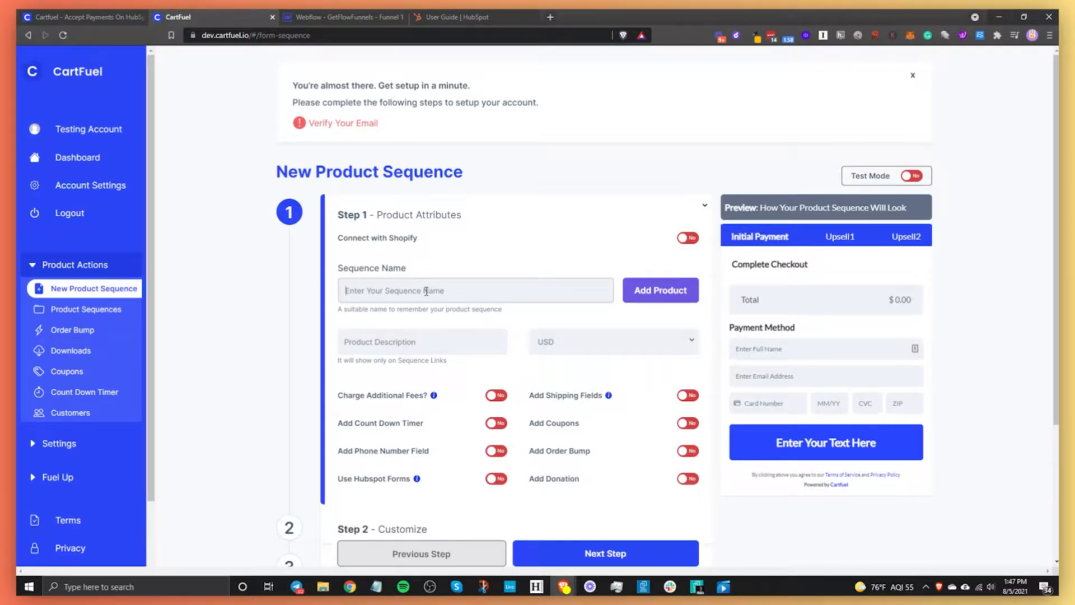
type("HubSpot On Webflow Demo")
- Add a new product named 'HubSpot Webflow Demo Video' with a price of 15
left_click(653, 305)
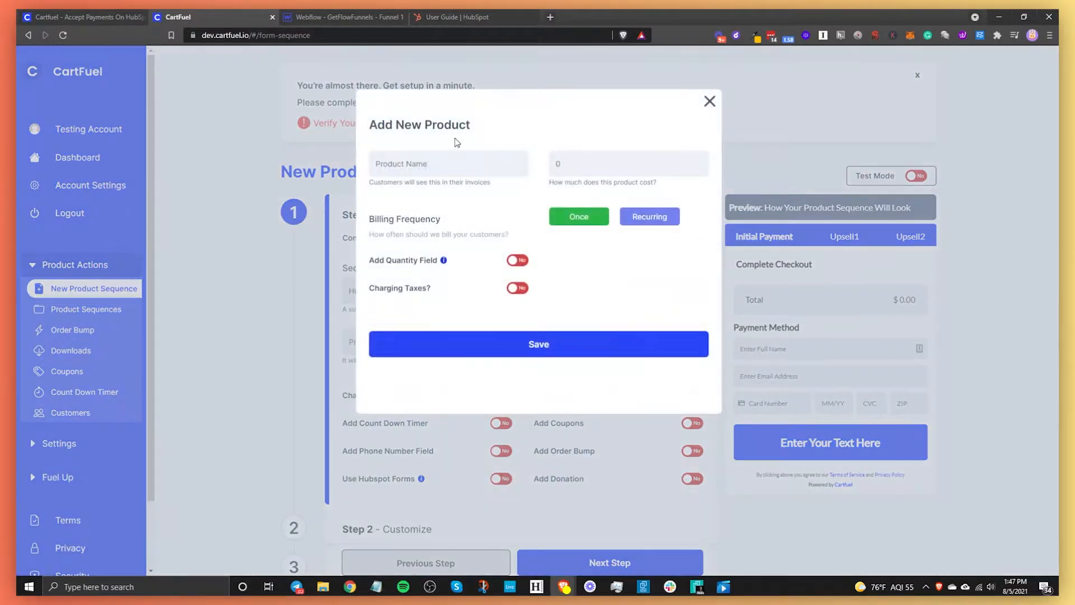
left_click(441, 163)
type("HubSpot Webflow Demo Video")
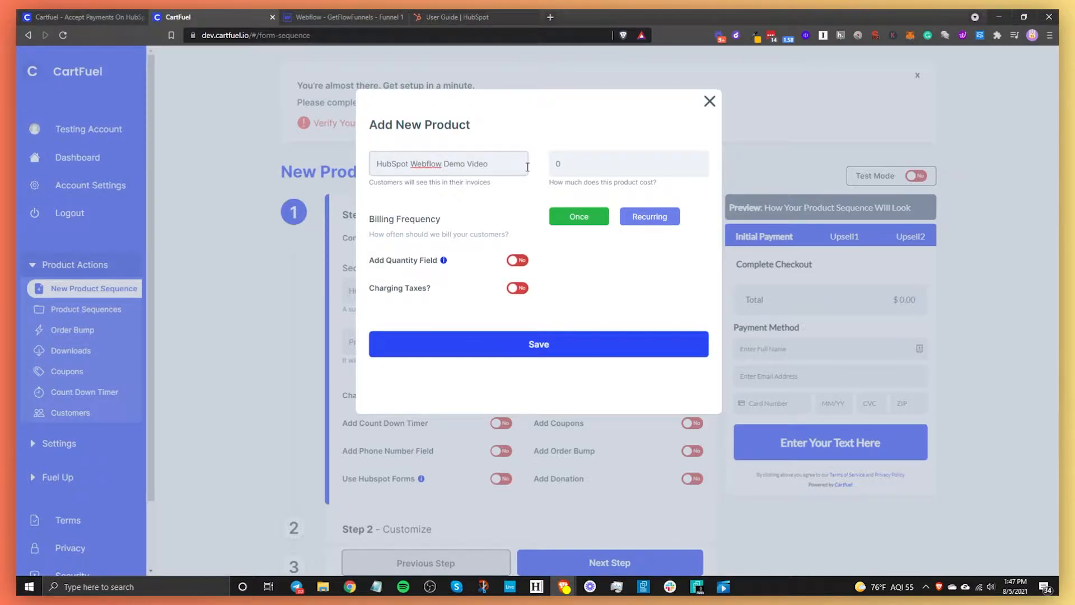
key("Tab")
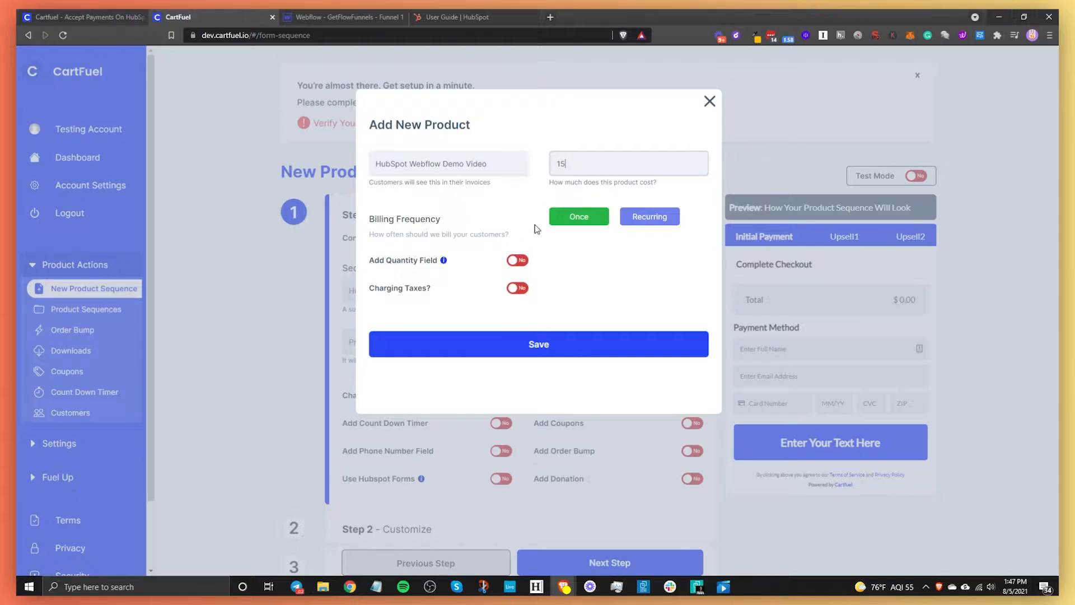
- After trying recurring and Stripe options, bill the Demo Video product once at $15 and save it
left_click(632, 227)
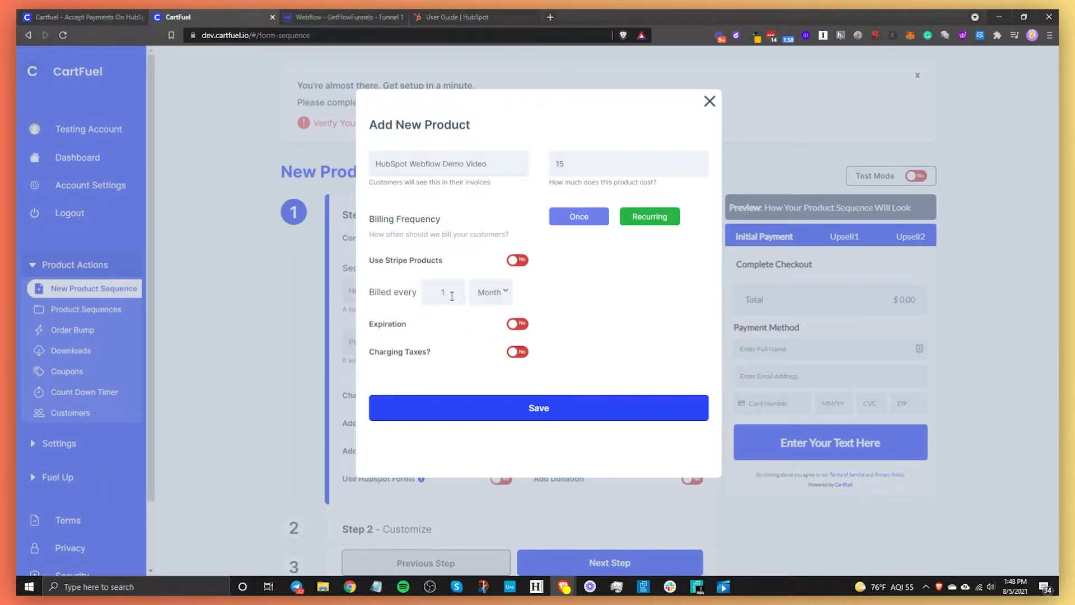
left_click(501, 295)
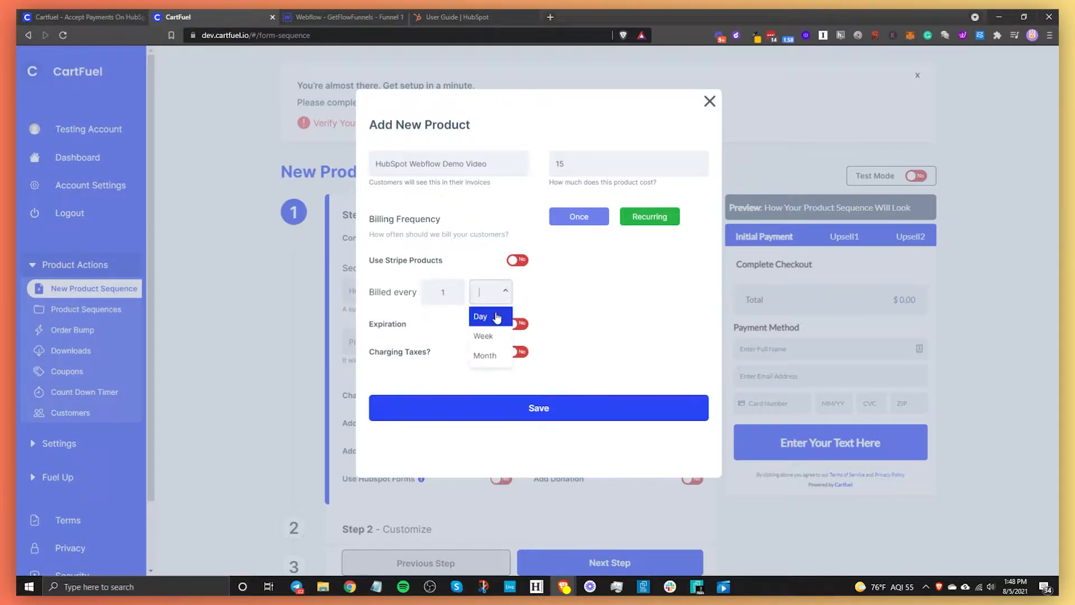
left_click(590, 315)
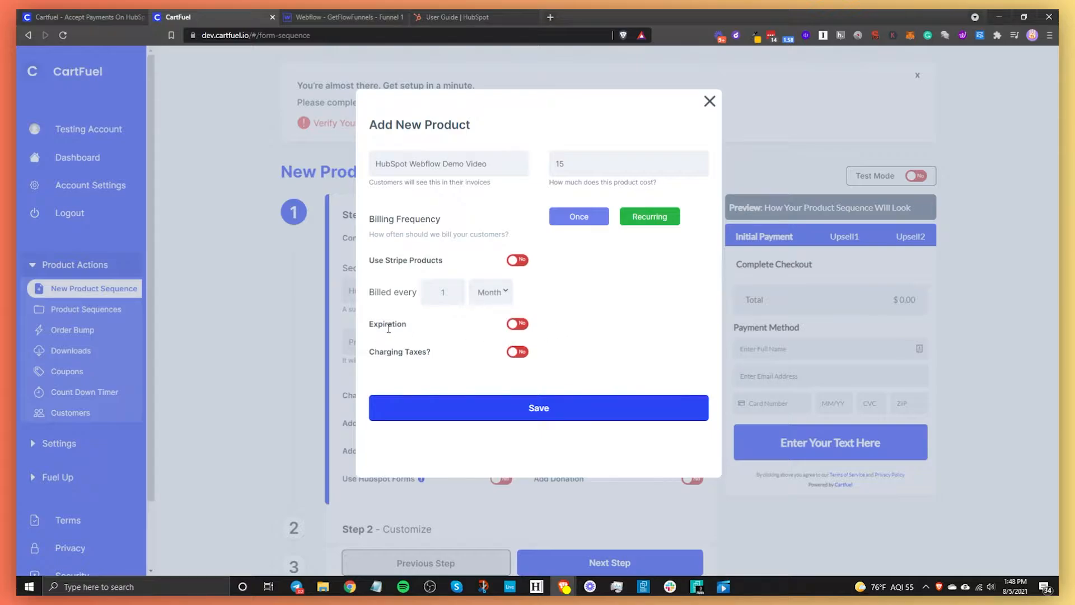
left_click(514, 325)
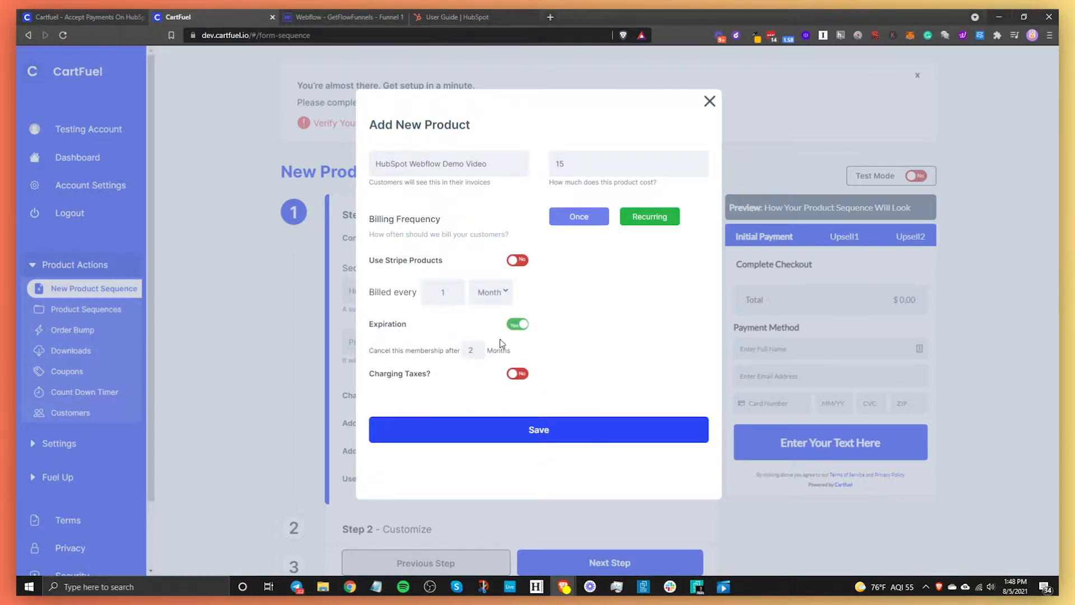
left_click(516, 324)
left_click(517, 260)
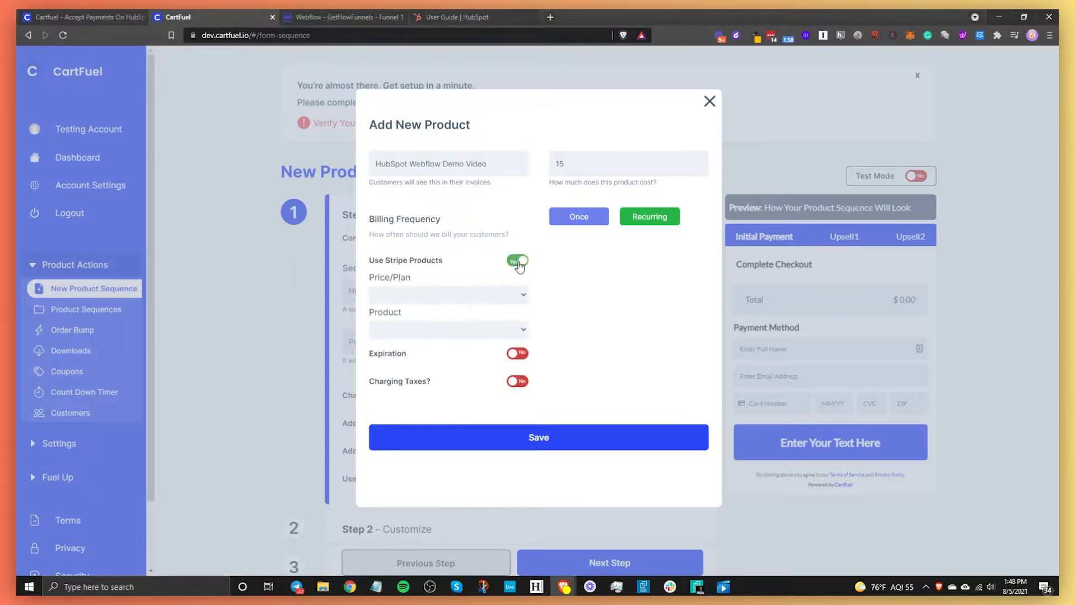
left_click(458, 297)
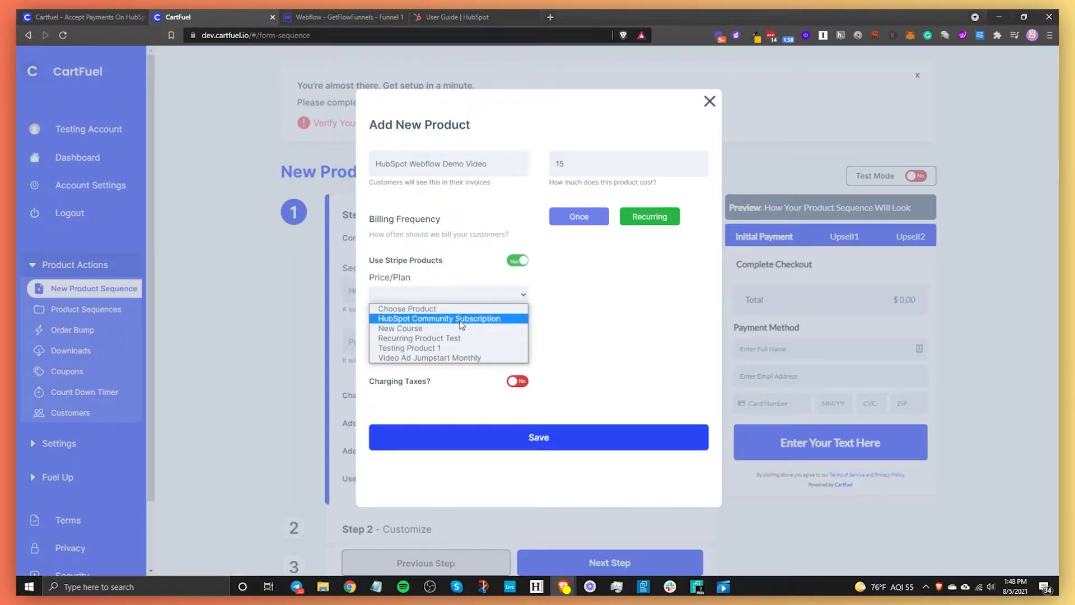
left_click(623, 321)
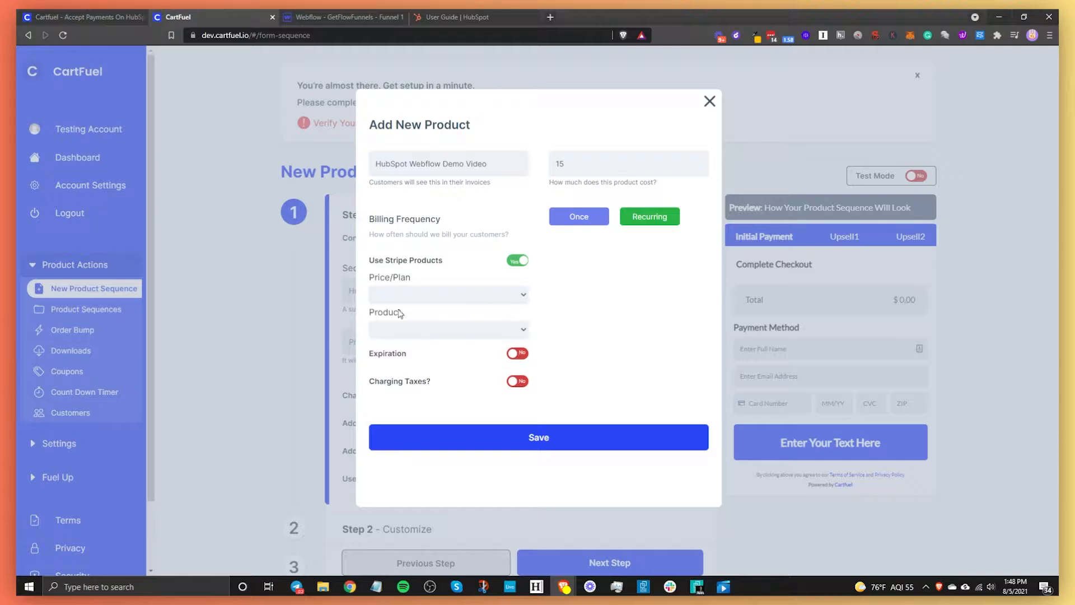
left_click(518, 261)
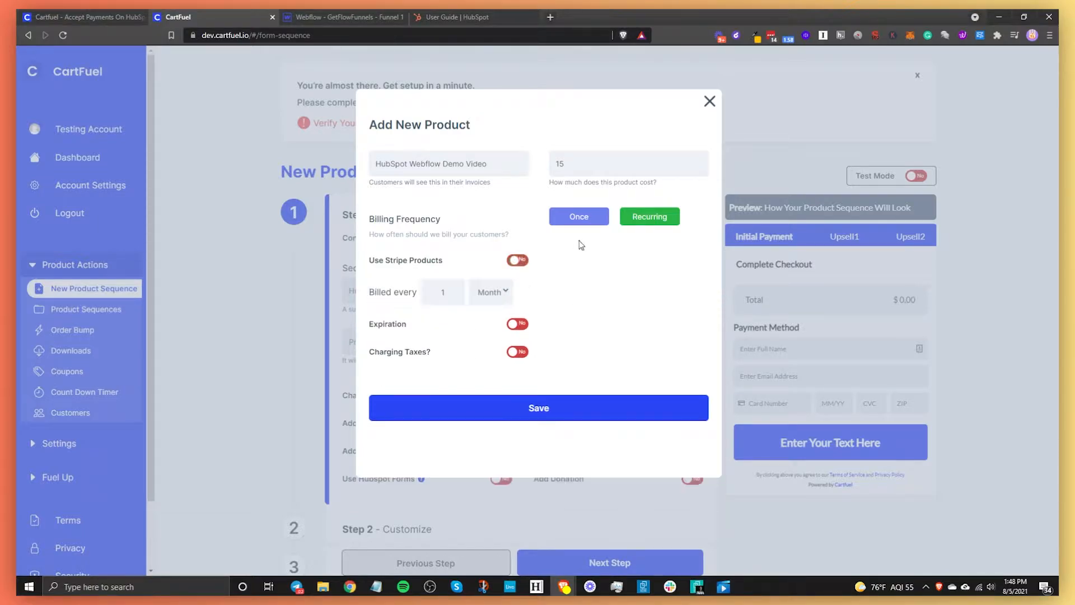
left_click(577, 224)
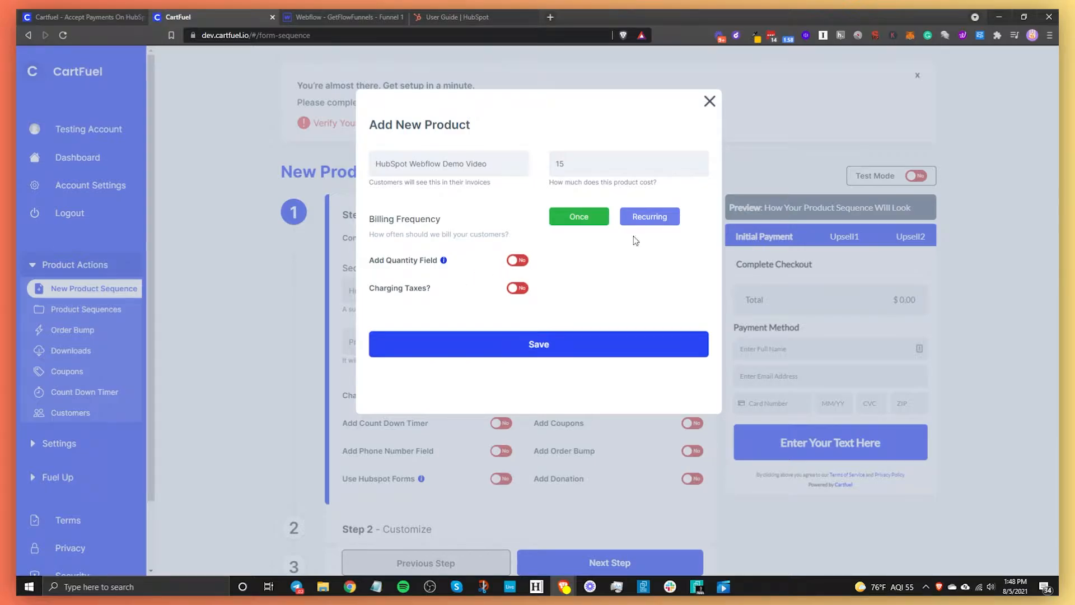
left_click(537, 346)
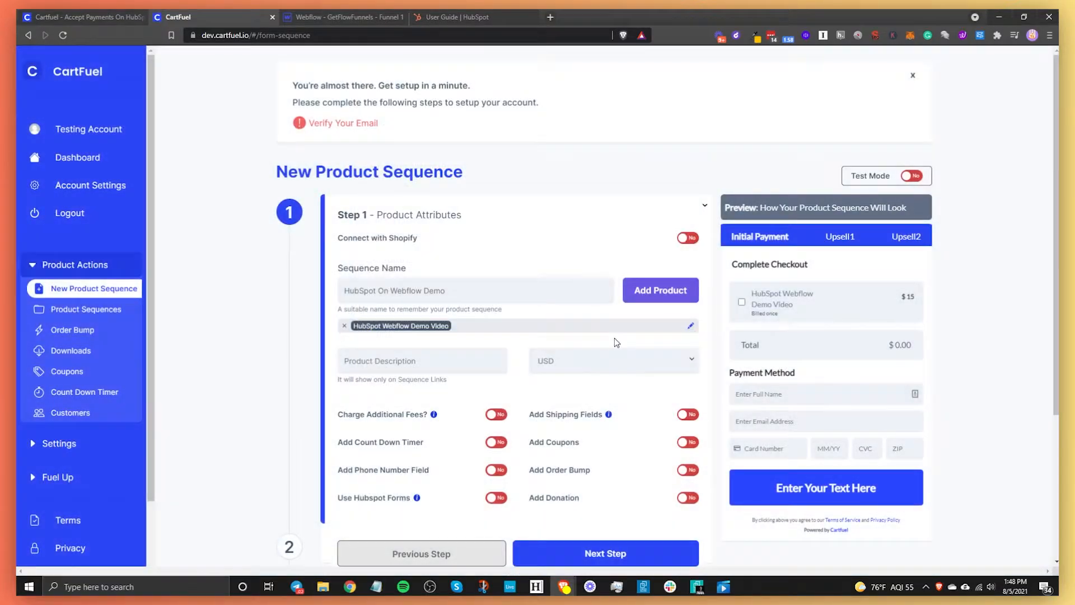
left_click(673, 290)
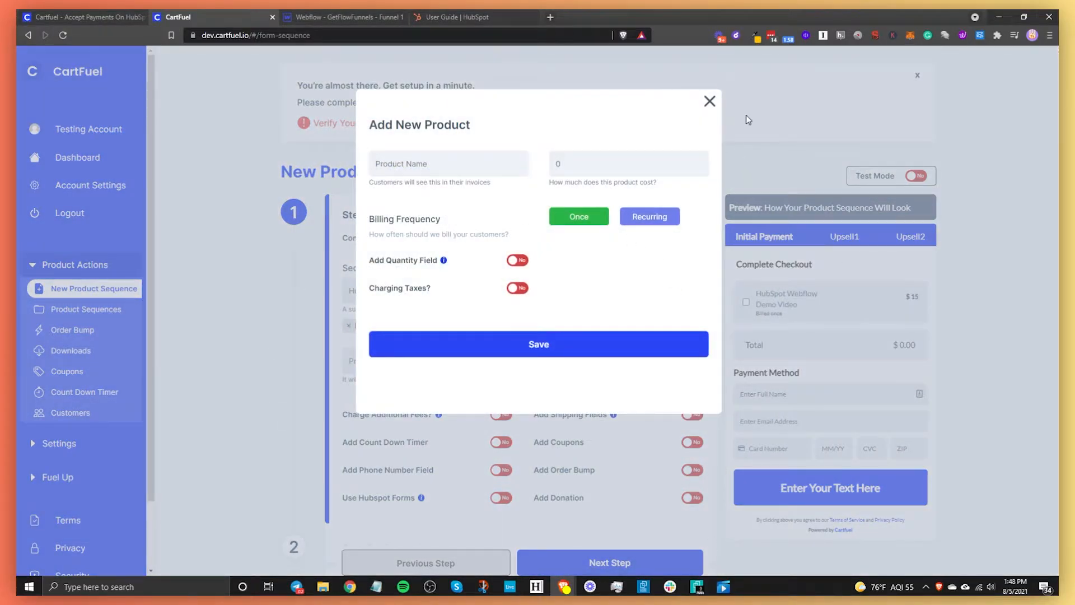
left_click(710, 101)
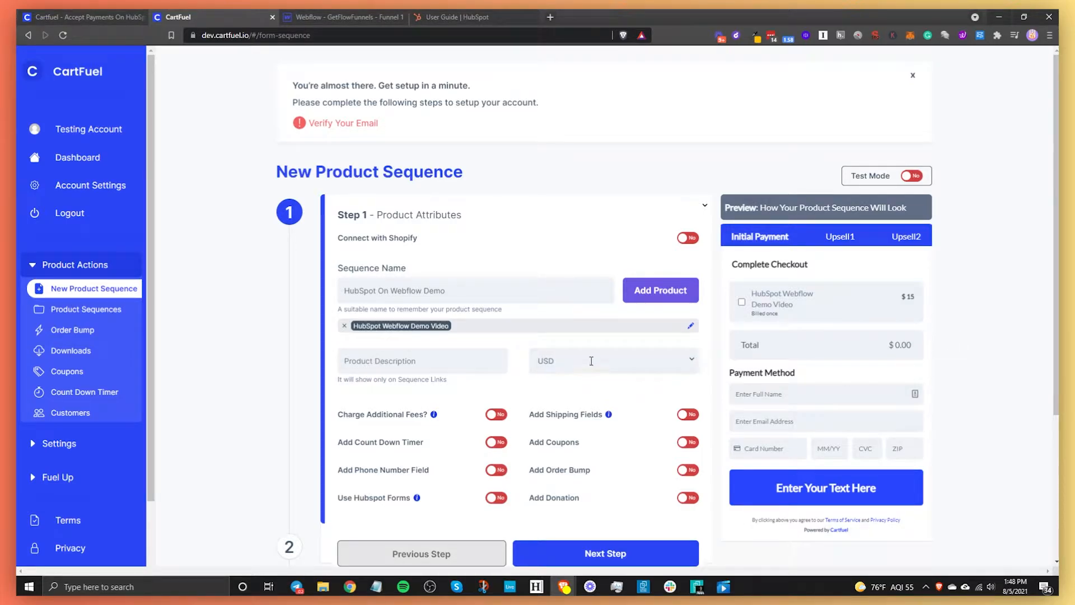
scroll(602, 367, "down", 2)
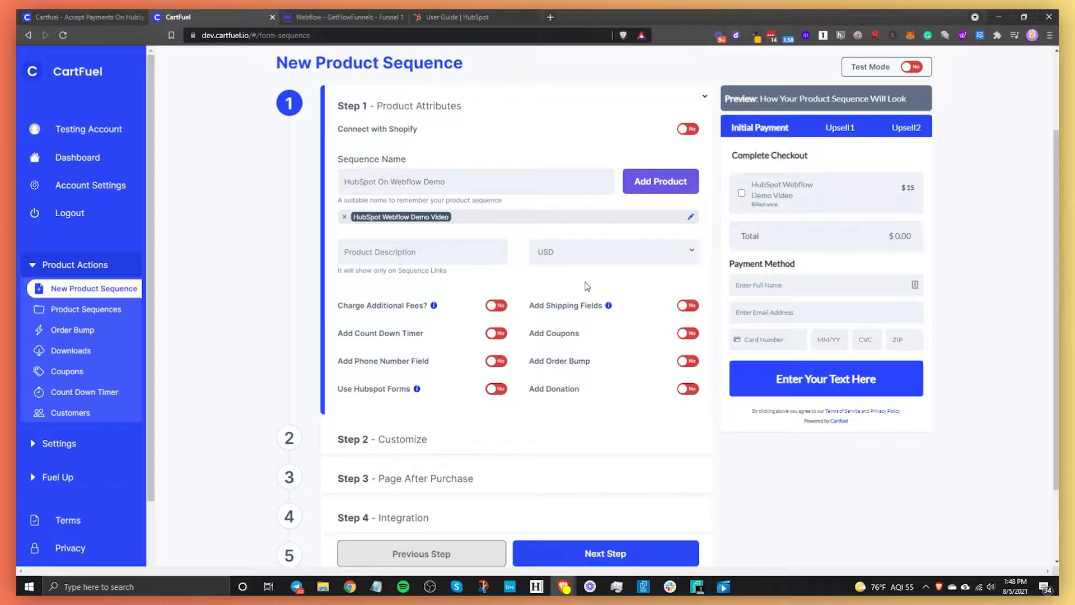
left_click(563, 255)
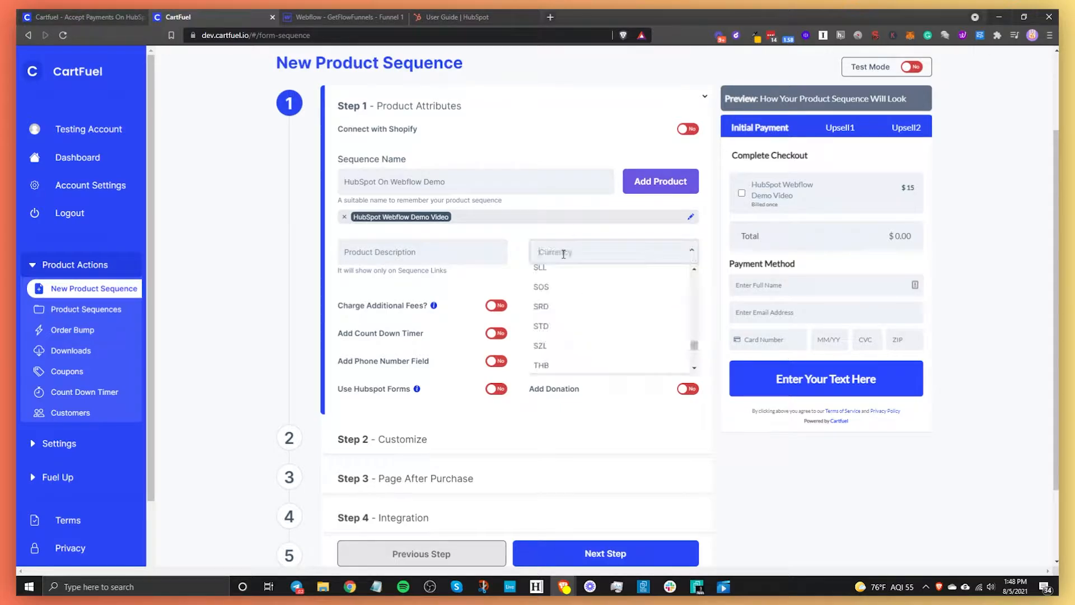
left_click(526, 244)
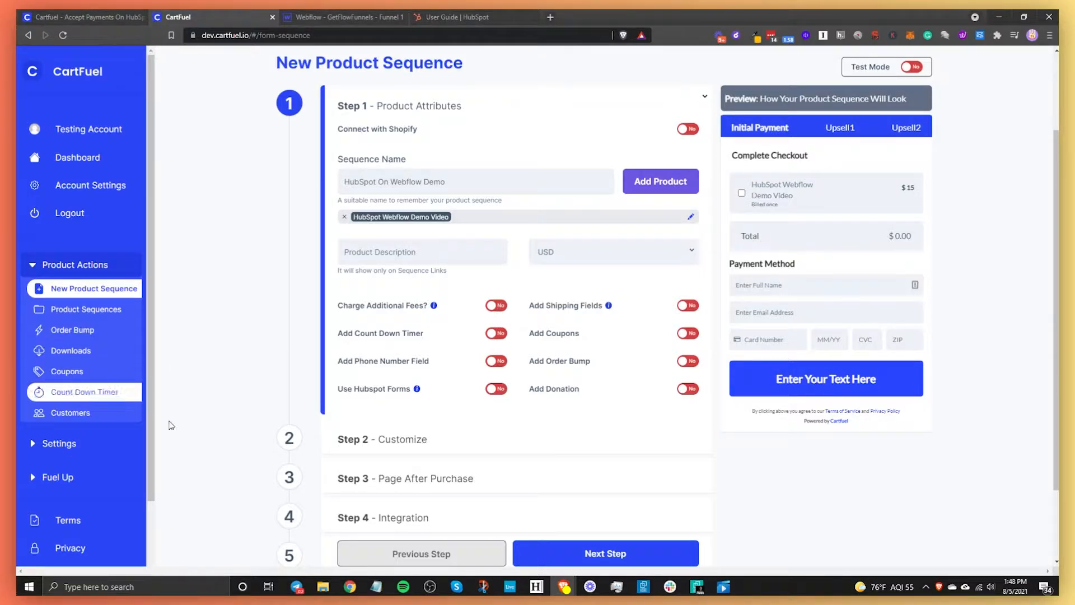
left_click(495, 361)
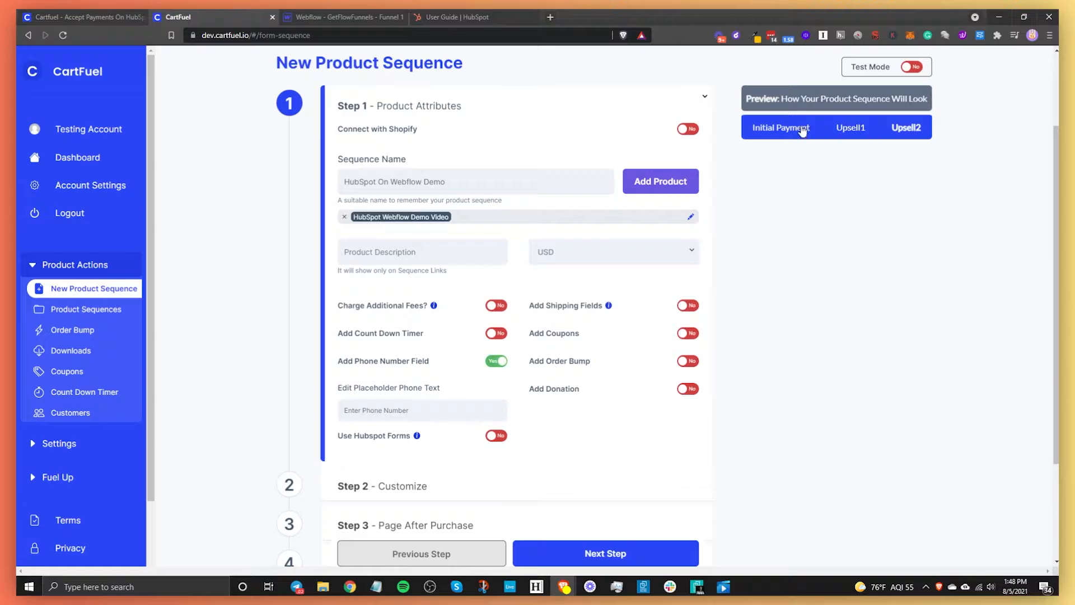
left_click(497, 437)
left_click(414, 456)
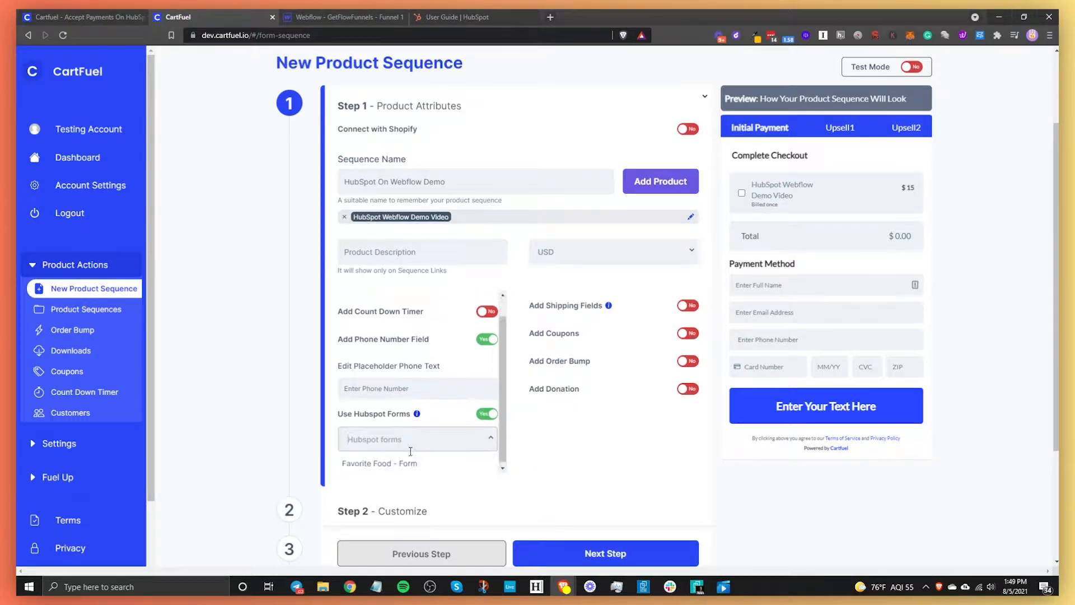
left_click(391, 463)
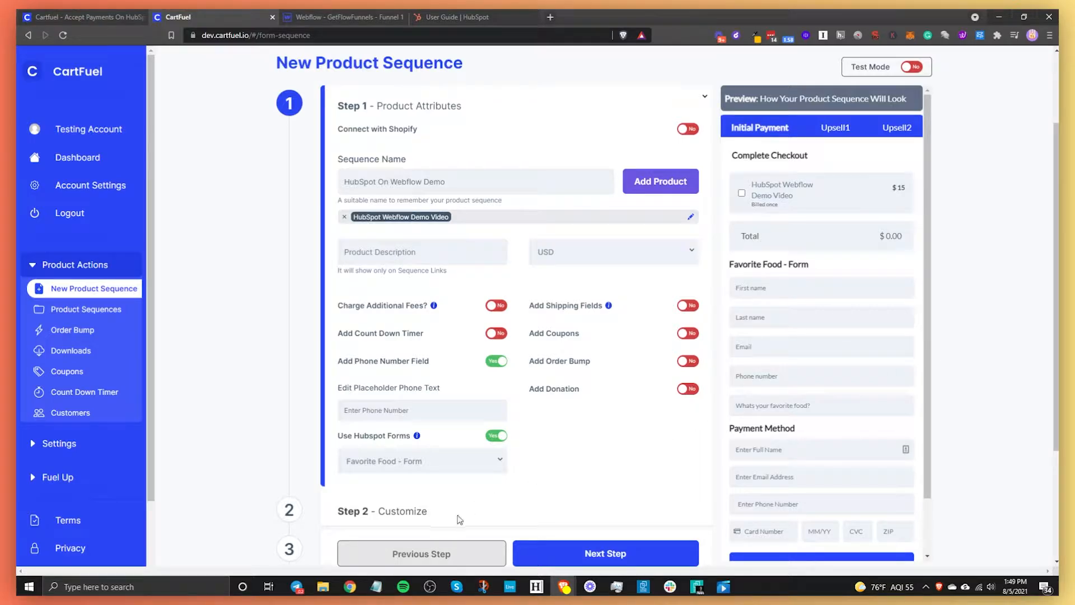
left_click(500, 439)
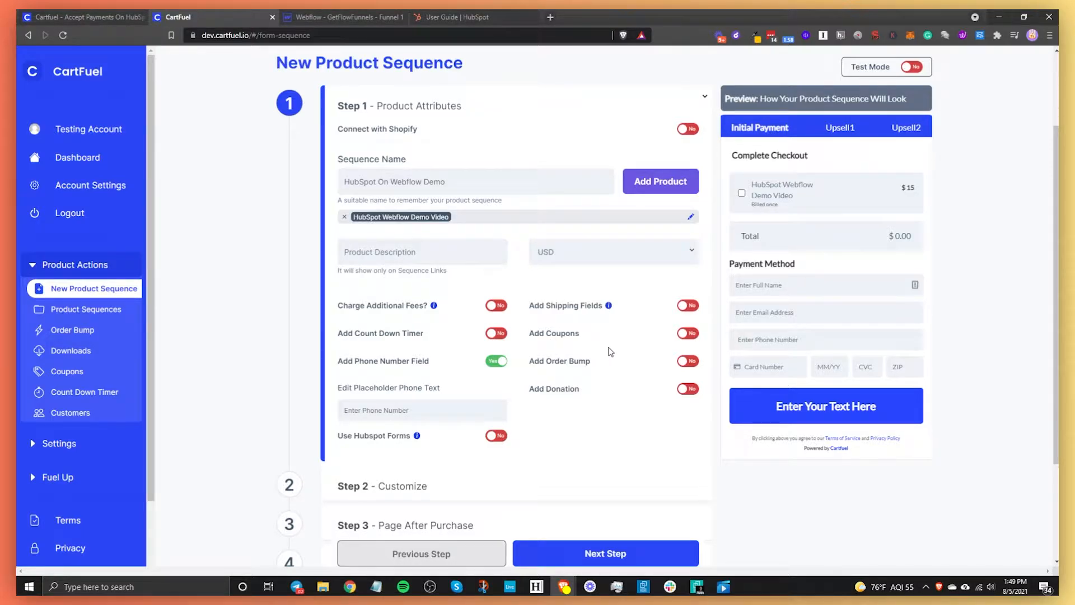
scroll(611, 350, "down", 3)
- In the Customize step, set the checkout font to Poppins
left_click(289, 344)
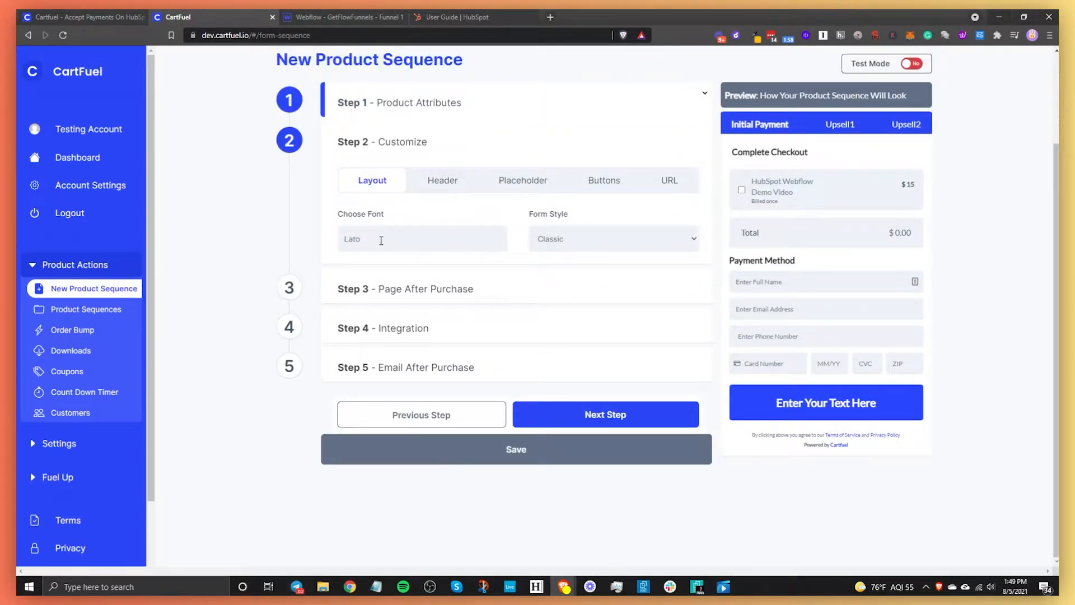
left_click(425, 245)
type("popp")
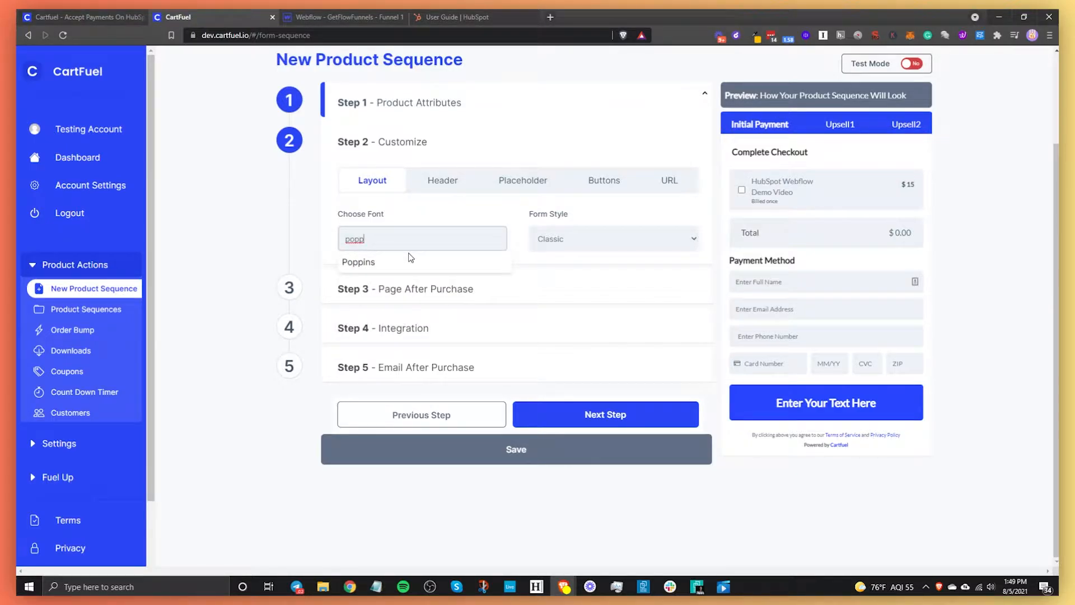
left_click(409, 260)
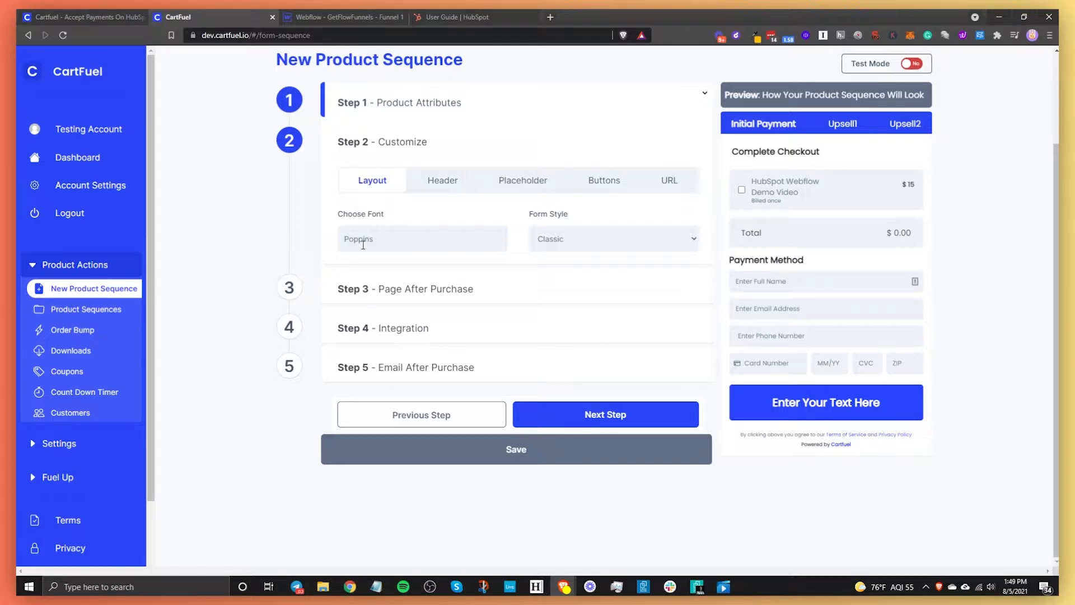
- Set the checkout header text colour to pink #e160b2
left_click(424, 186)
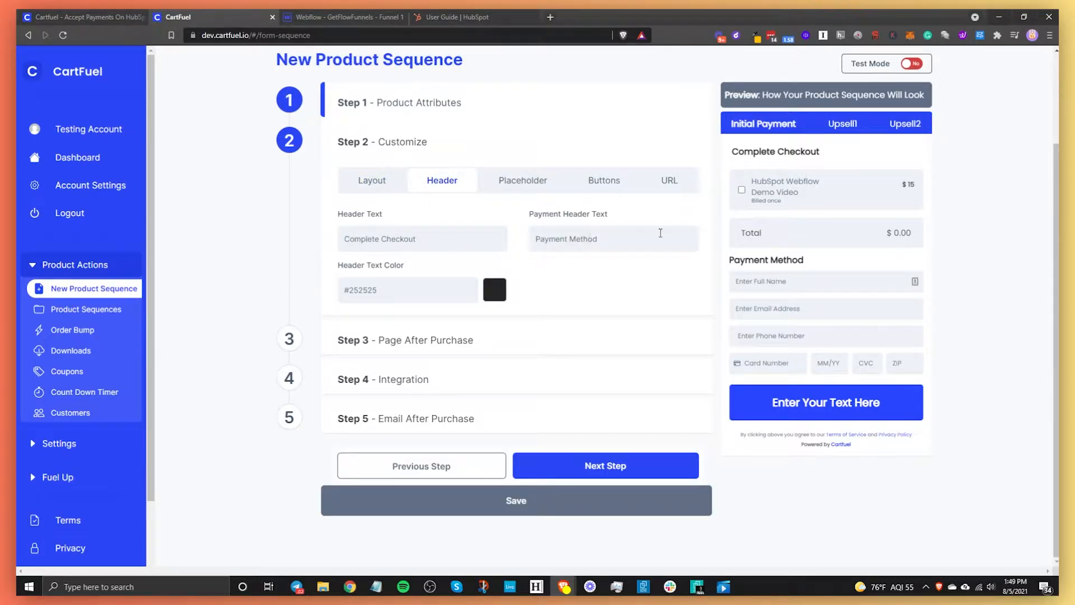
triple_click(777, 156)
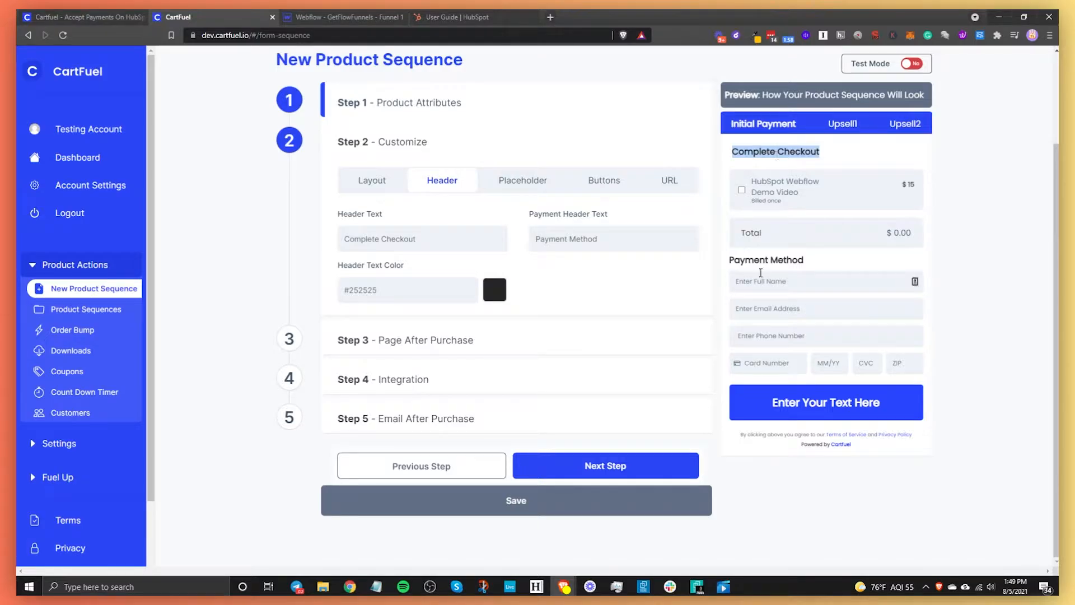
left_click_drag(729, 260, 804, 260)
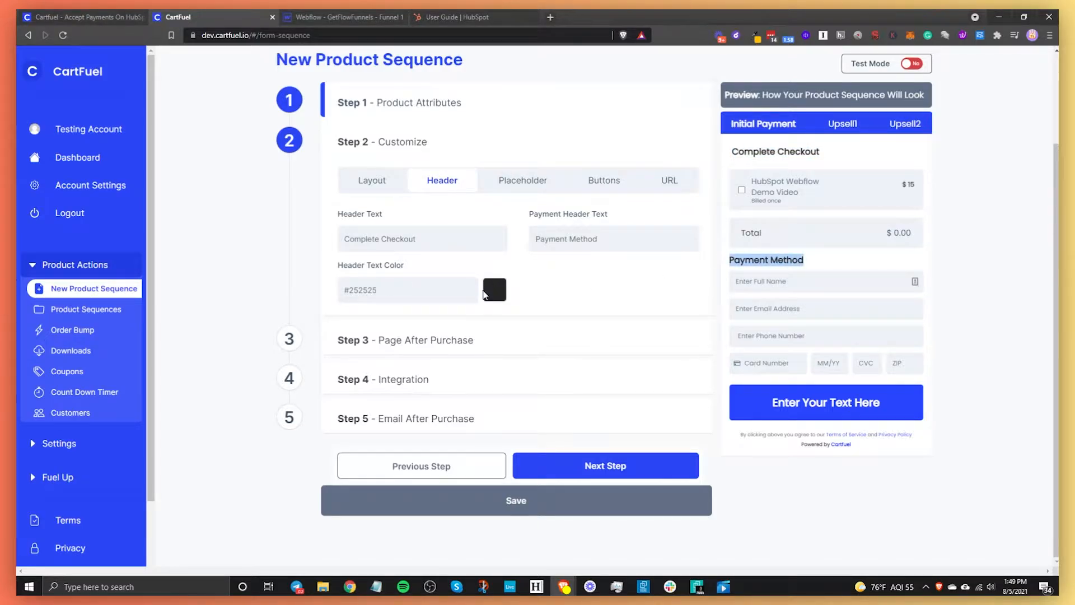
left_click(494, 290)
left_click(529, 378)
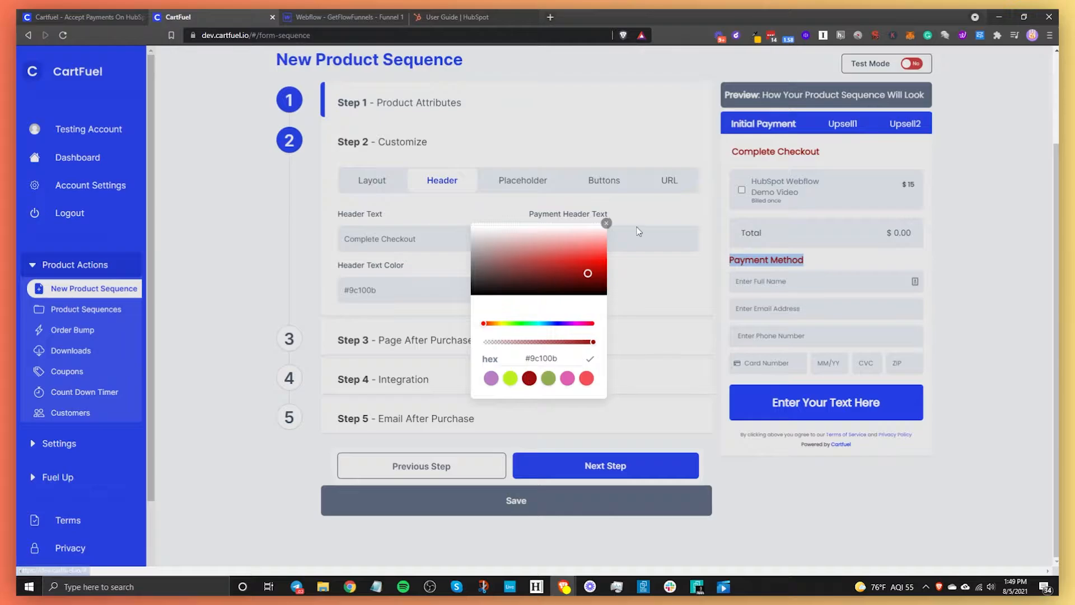
left_click(566, 380)
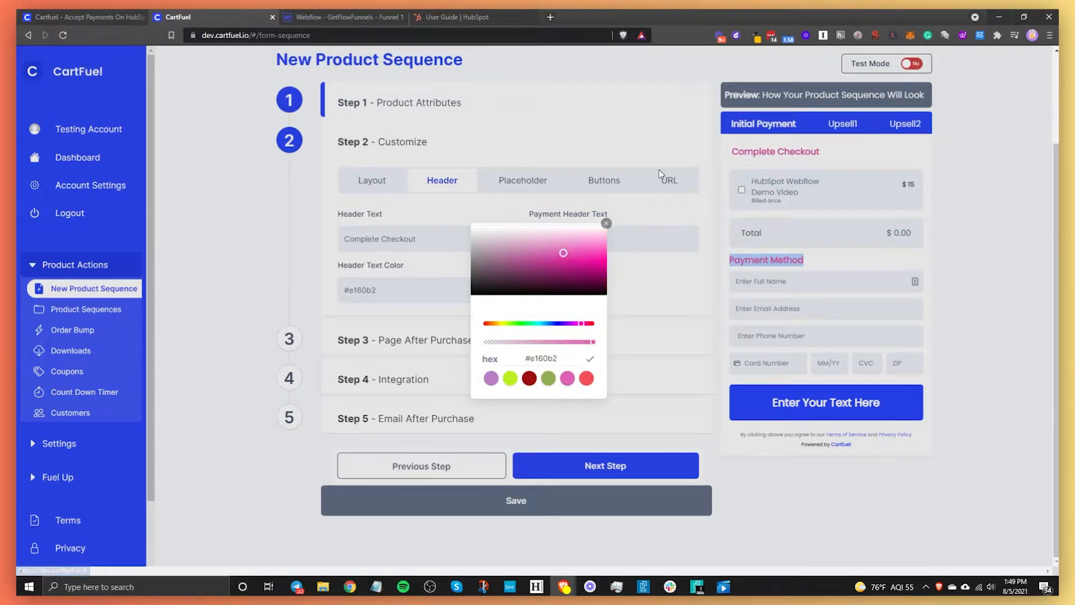
left_click(522, 180)
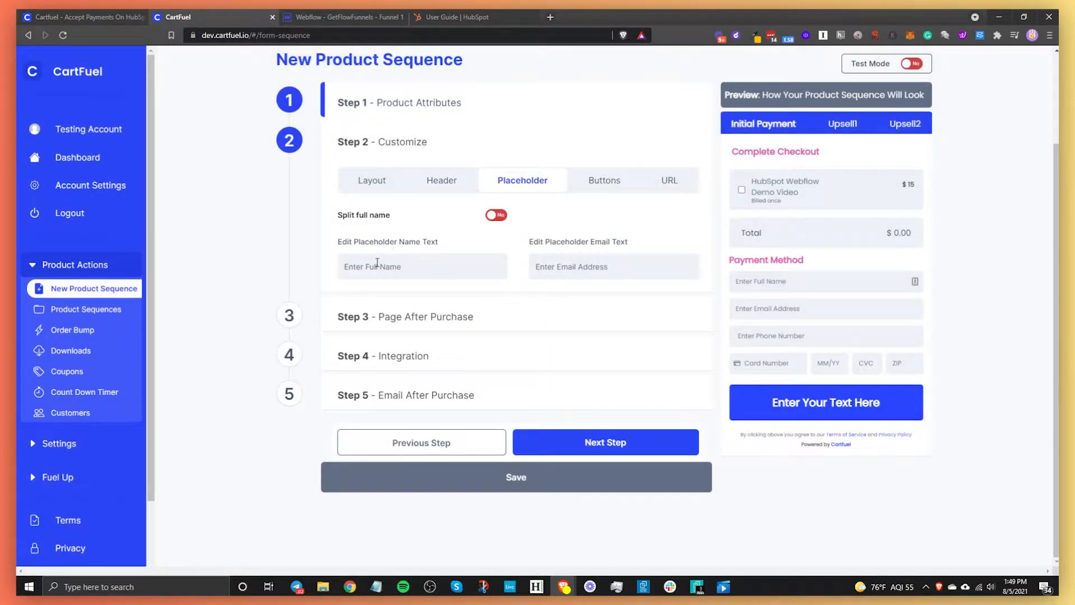
- Change the name placeholder to 'Enter Your Full Name', keeping a single full-name field
left_click(362, 267)
type("Your")
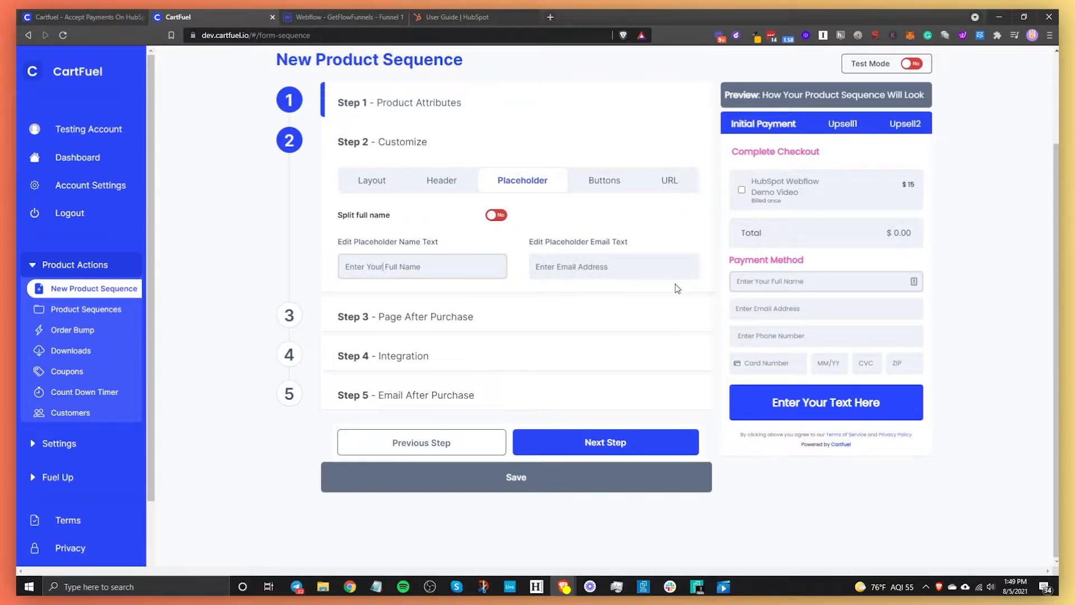
left_click(496, 214)
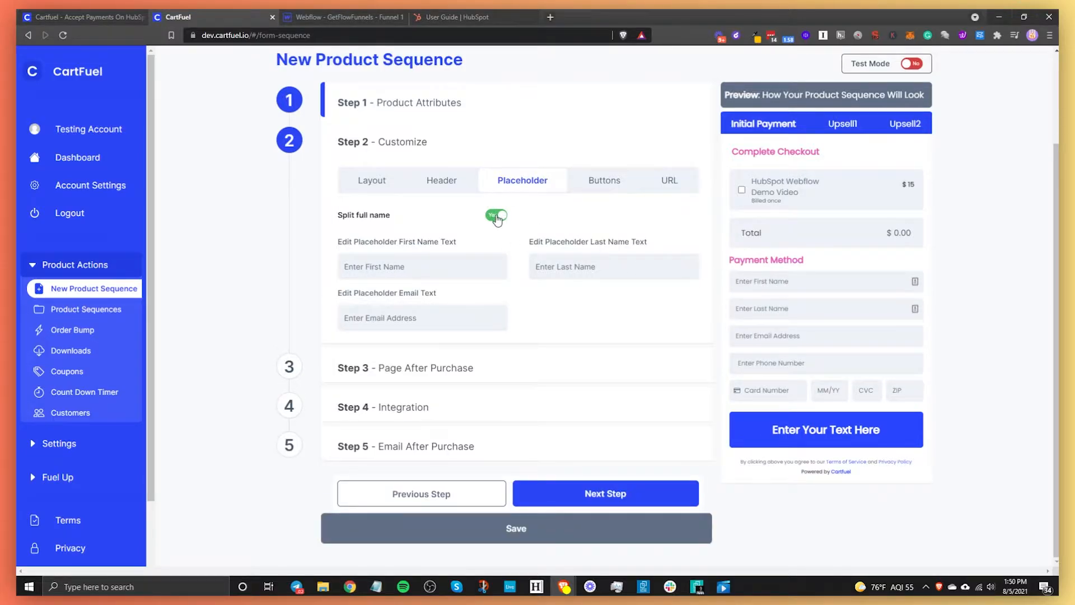
left_click(496, 214)
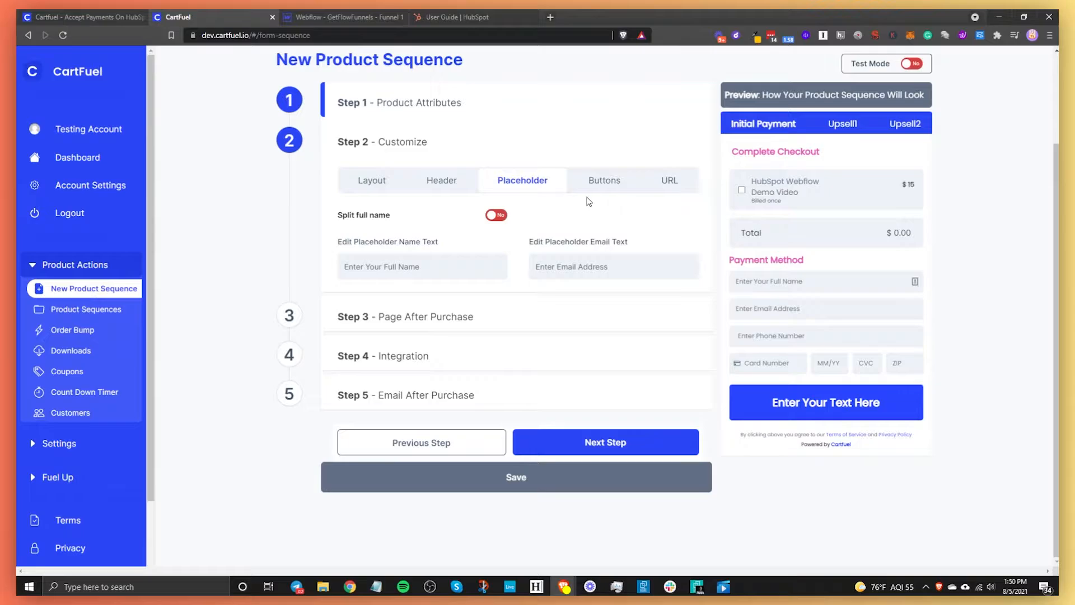
- Make the checkout button read 'Yes, I want this demo video!' in red #f45058, enlarged
left_click(613, 182)
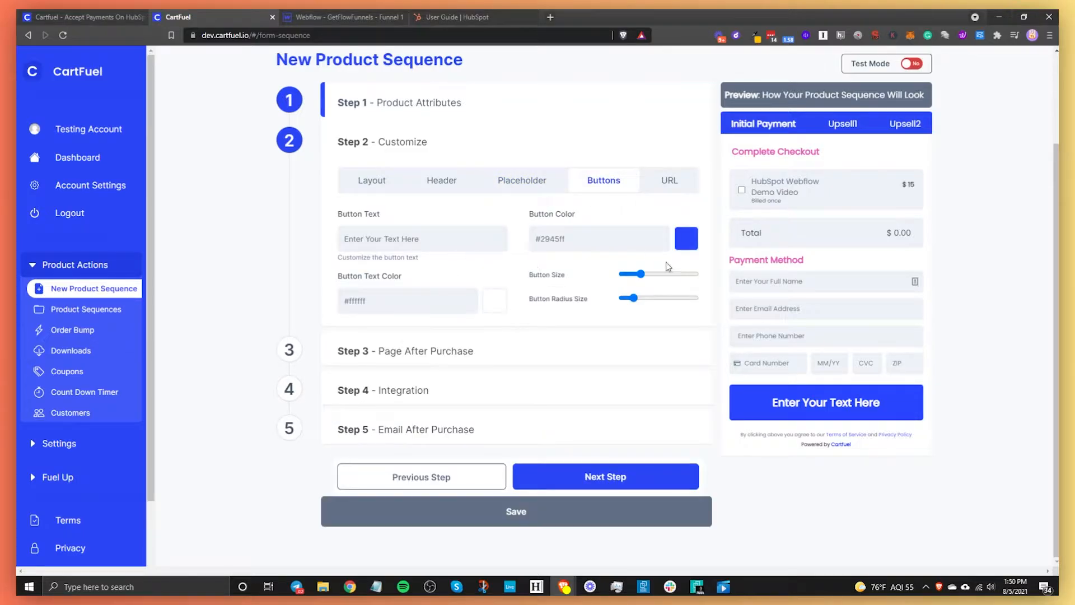
left_click(436, 241)
type("Yes, ")
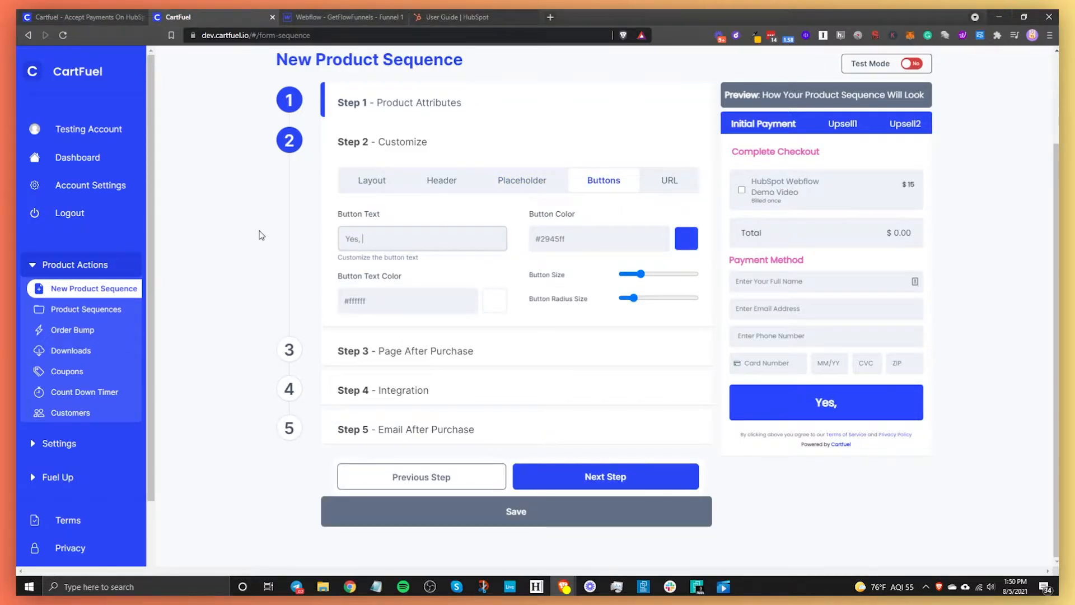
type("I want this demo ")
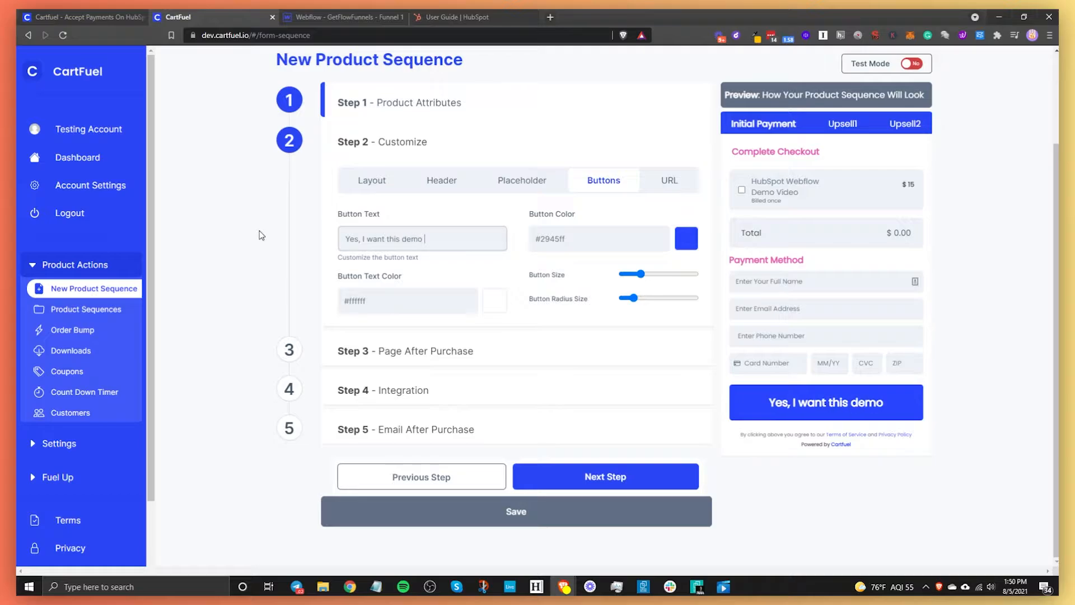
type("vide")
type("o!")
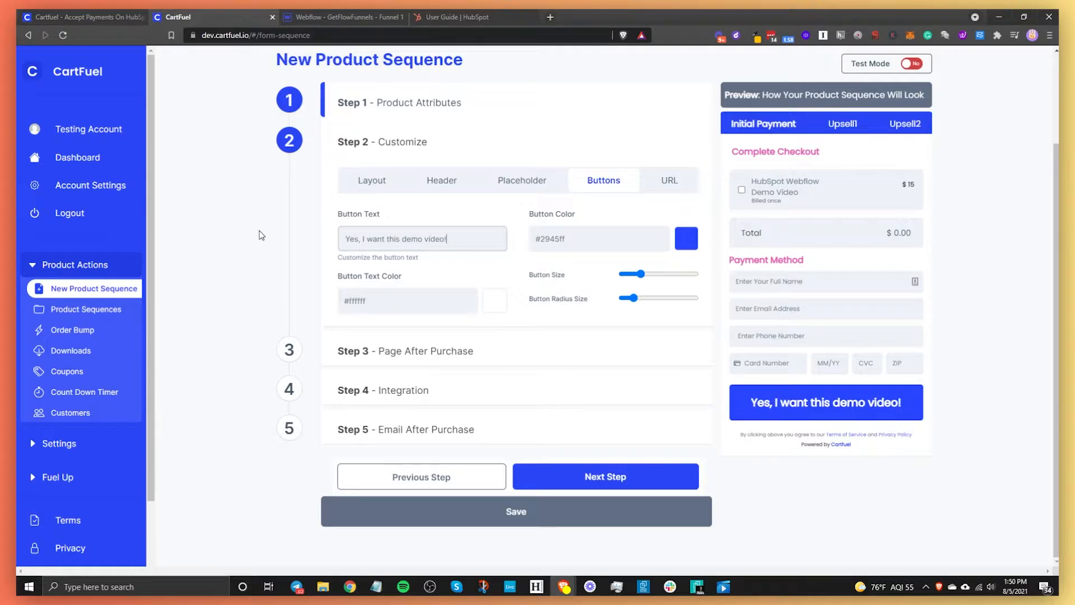
left_click(683, 245)
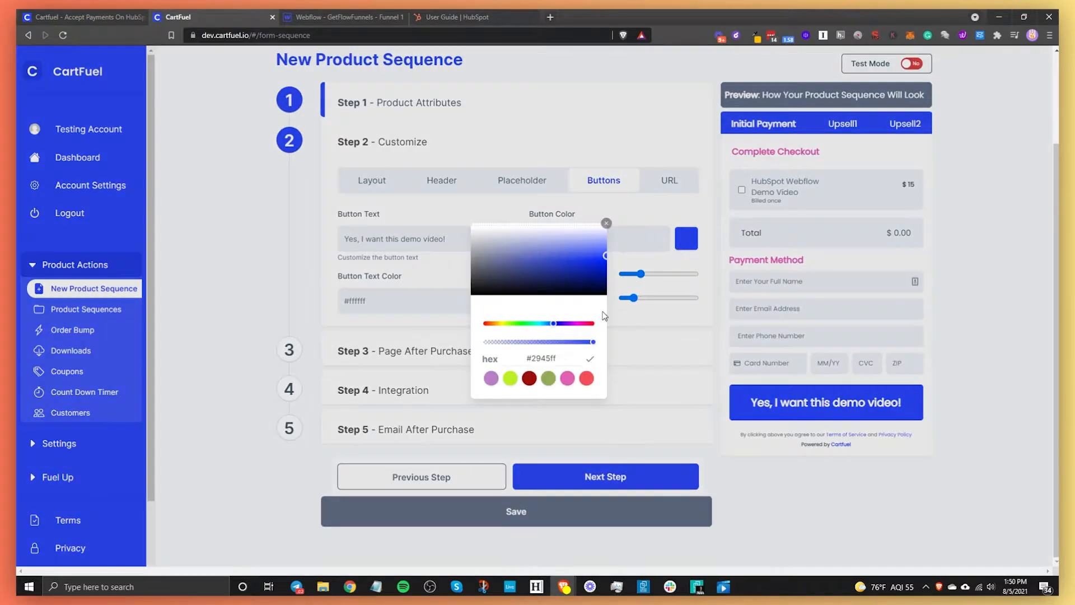
left_click(586, 379)
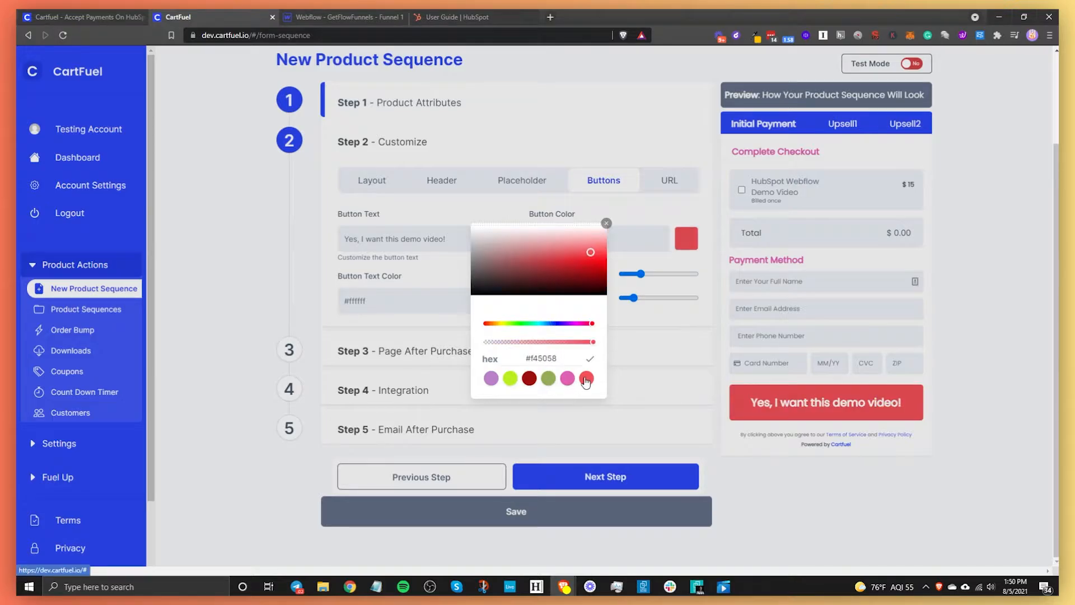
left_click(623, 387)
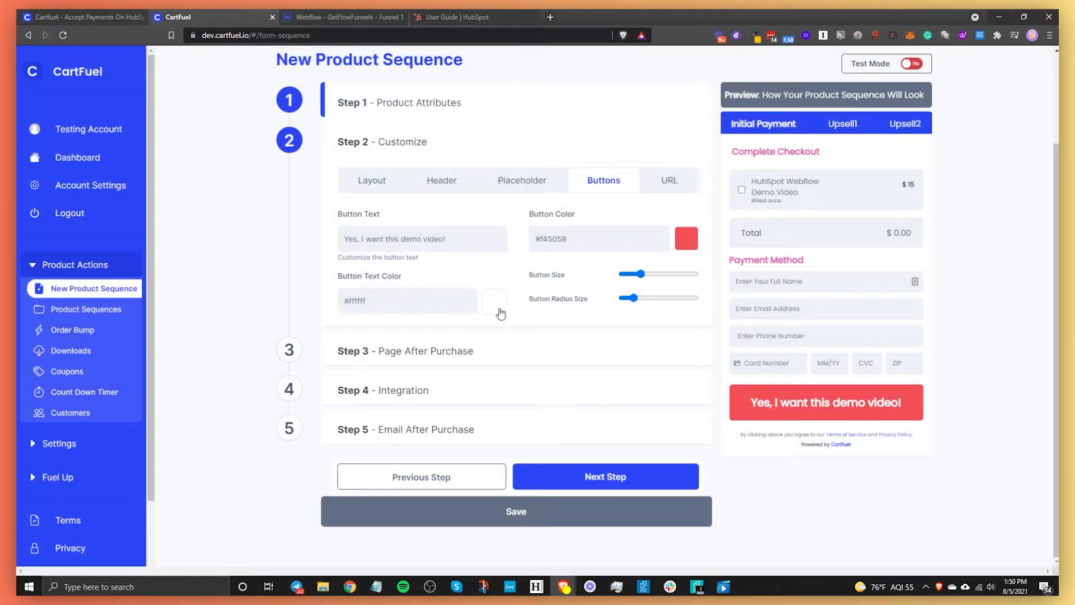
mouse_move(640, 275)
left_mouse_down()
mouse_move(694, 298)
mouse_move(621, 276)
left_mouse_up()
left_click(670, 180)
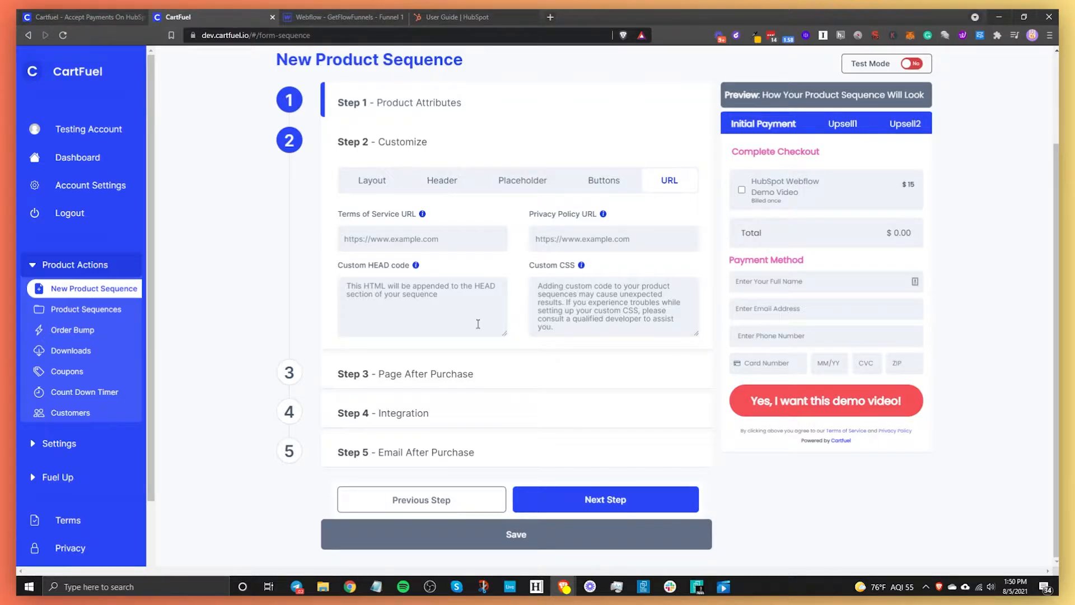
- Expand Step 3 – Page After Purchase to show the redirect URL and upsell option
left_click(290, 380)
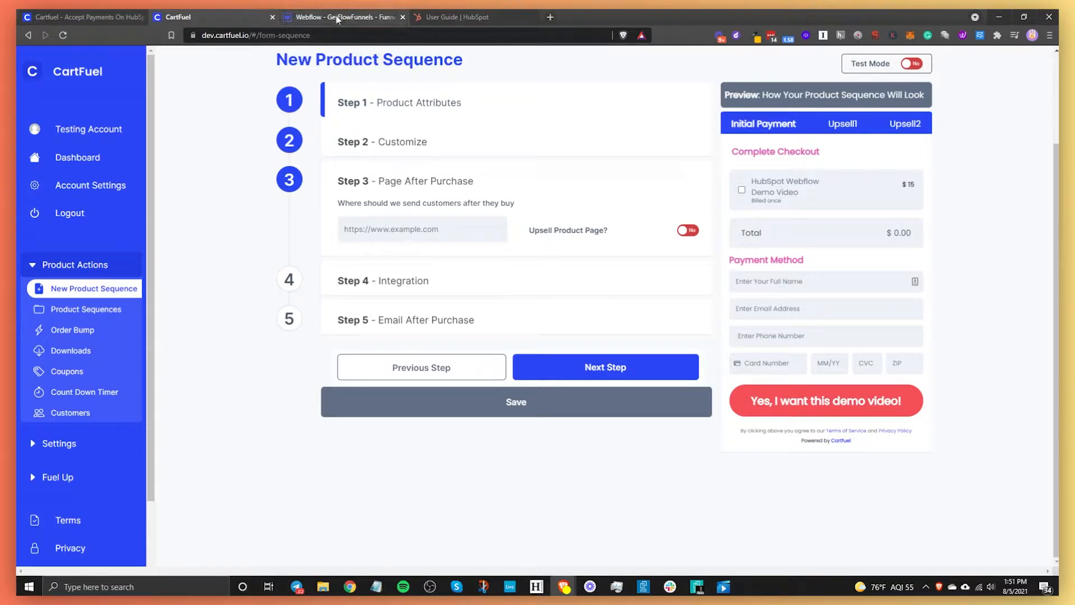
- Open the Upsell test page in Webflow and view its published live version
left_click(358, 17)
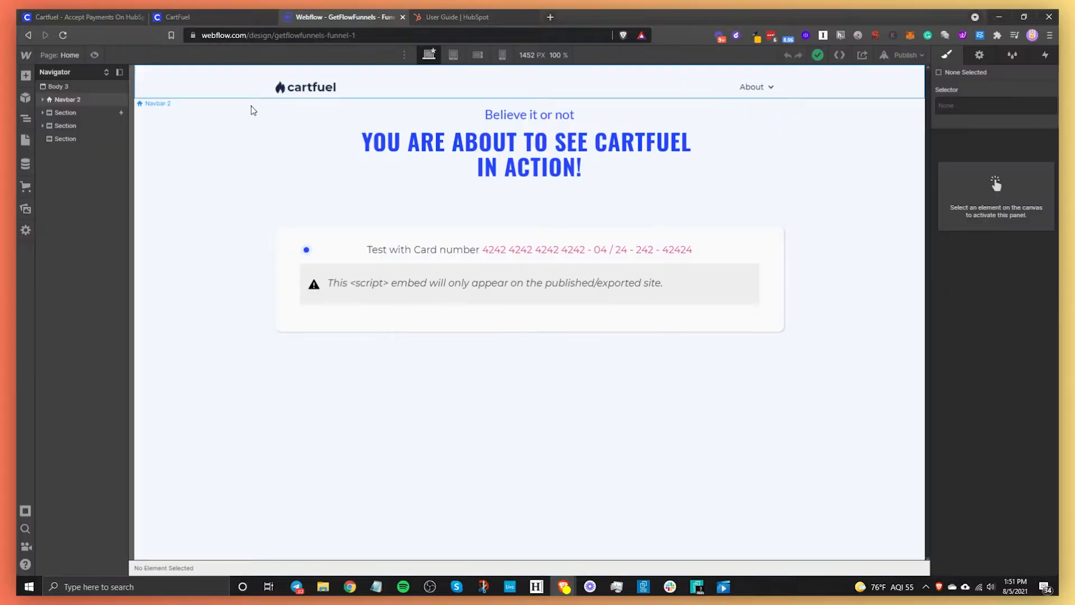
left_click(63, 54)
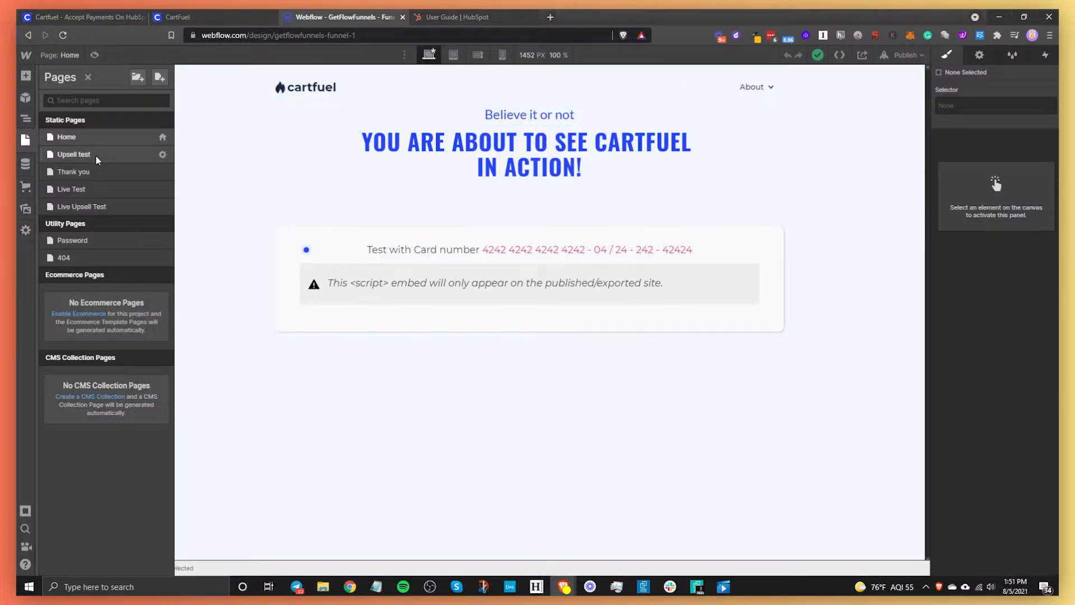
left_click(142, 157)
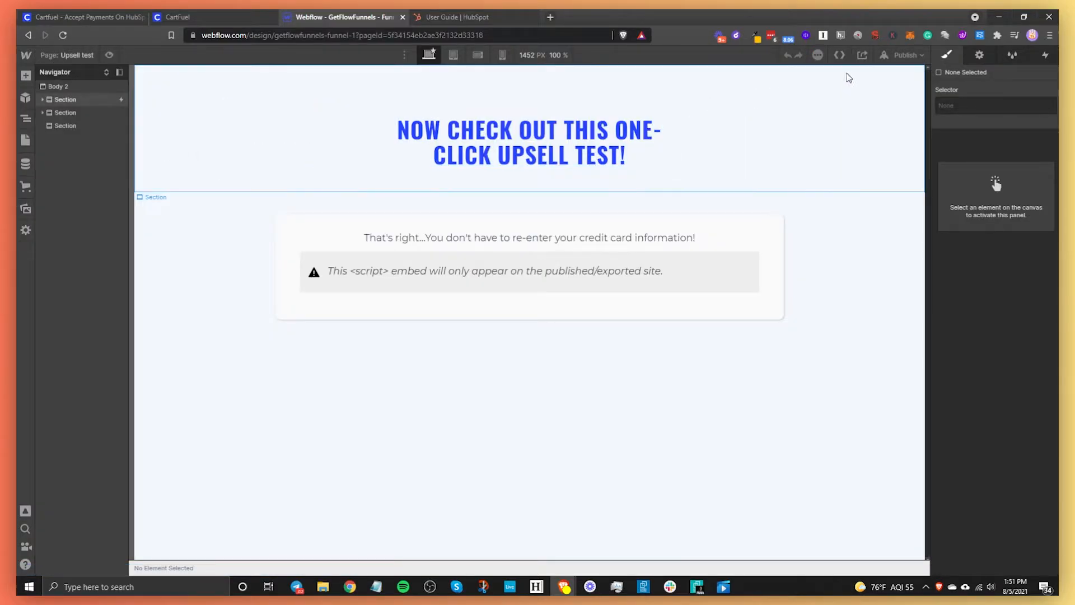
left_click(908, 54)
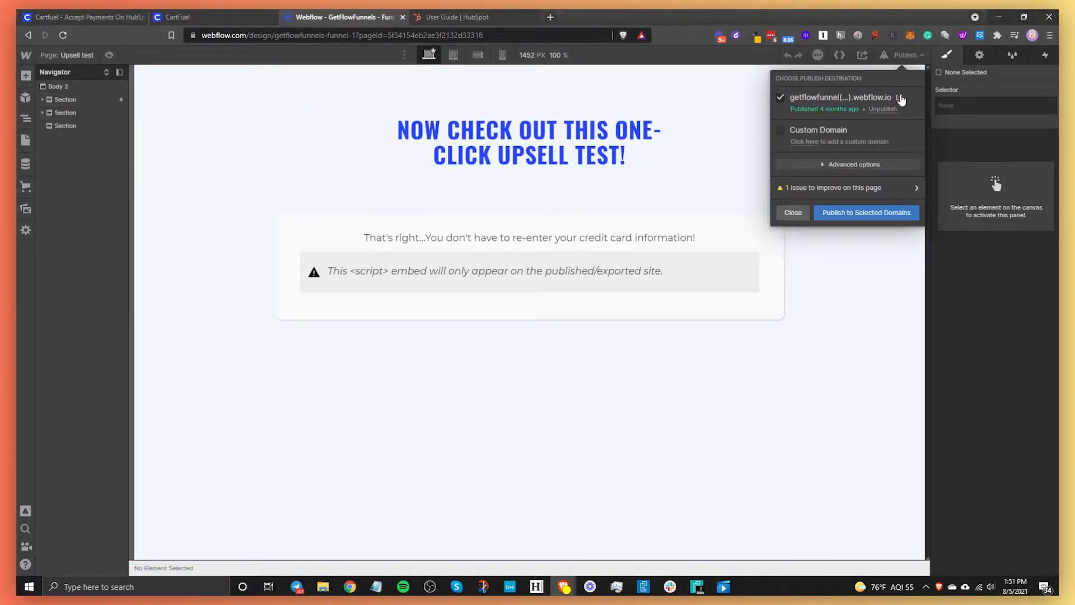
left_click(899, 98)
left_click(276, 38)
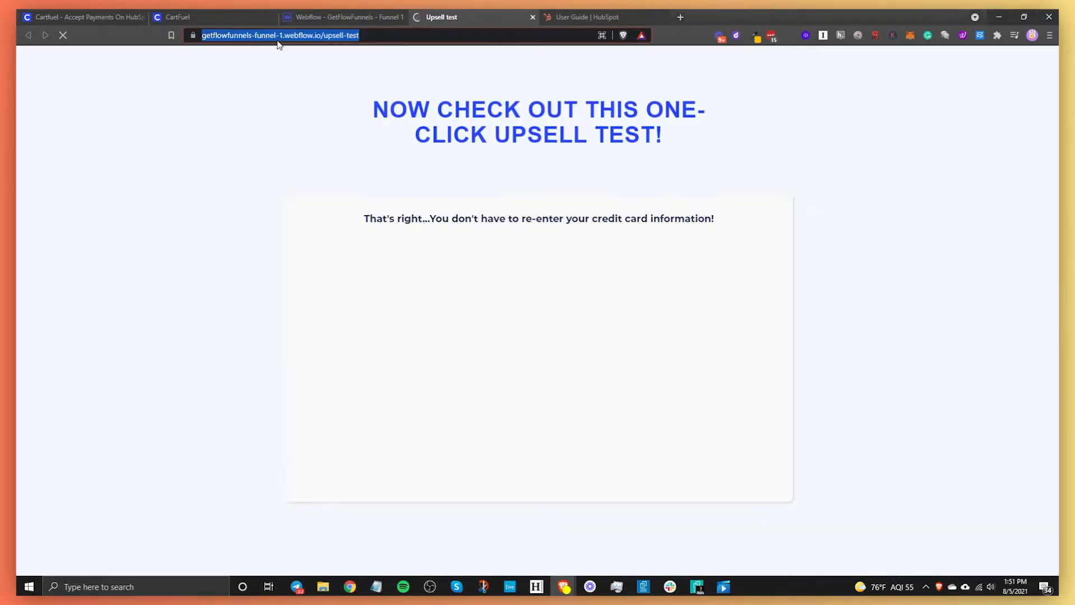
key("ctrl+w")
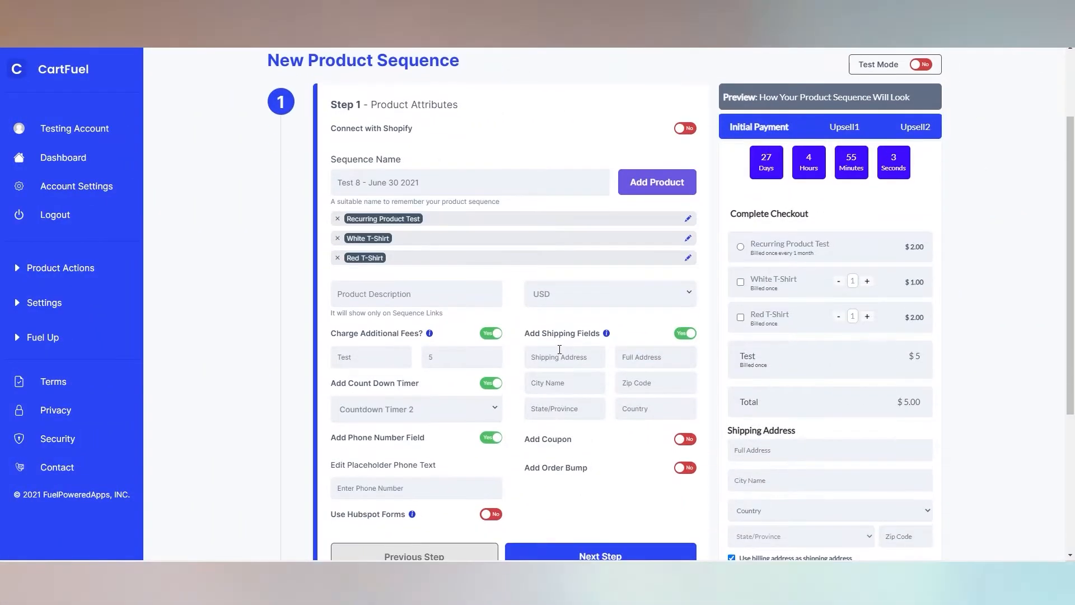
- Copy the Main Product and Upsell #1 embed codes
scroll(813, 232, "down", 2)
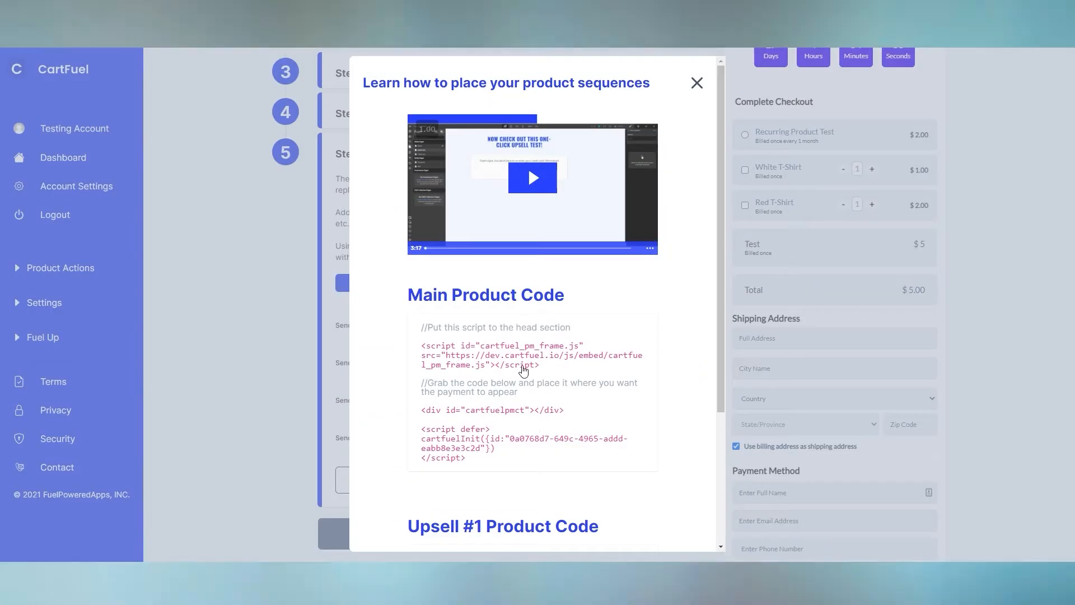
left_click(479, 348)
scroll(504, 336, "down", 3)
left_click(501, 415)
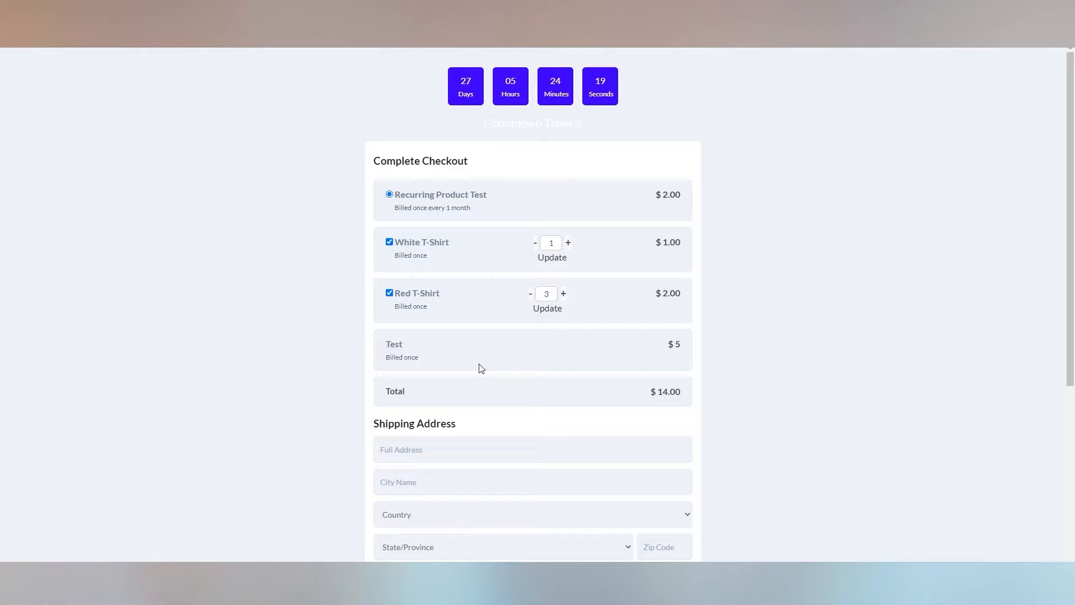
- Complete a test checkout payment and accept the one-click Black T-Shirt upsell
scroll(480, 367, "down", 1)
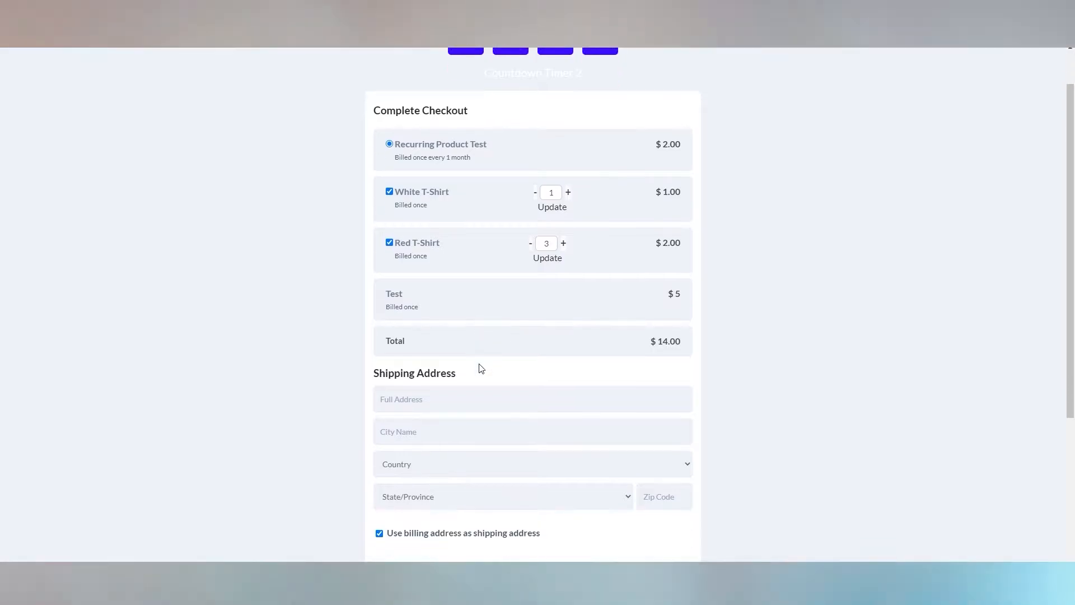
scroll(480, 368, "down", 3)
left_click(584, 450)
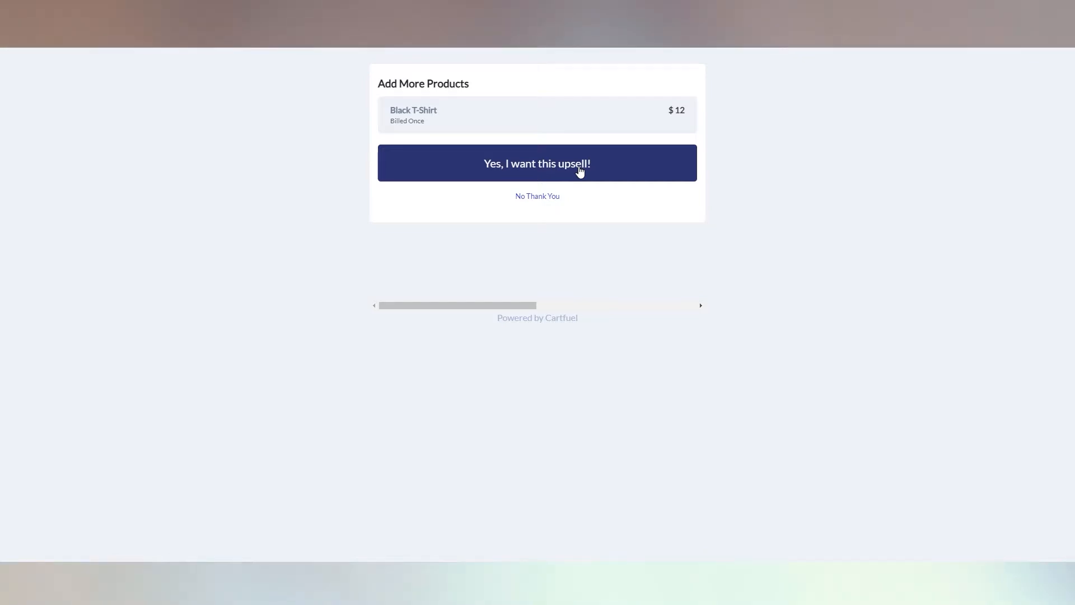
left_click(579, 171)
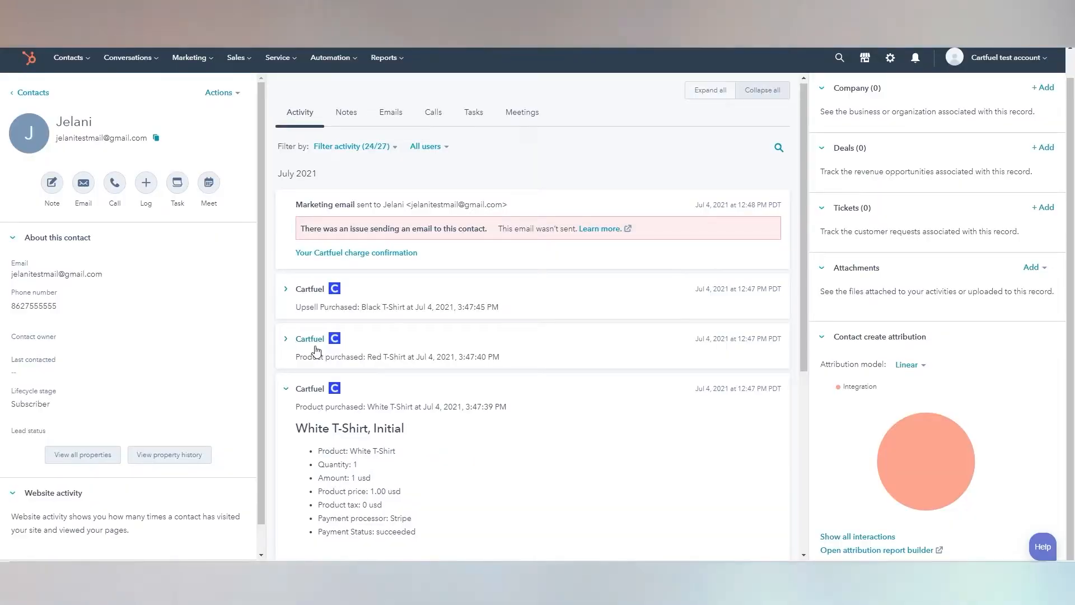
- Expand the Red T-Shirt and Black T-Shirt purchase entries and scroll through the timeline
left_click(316, 350)
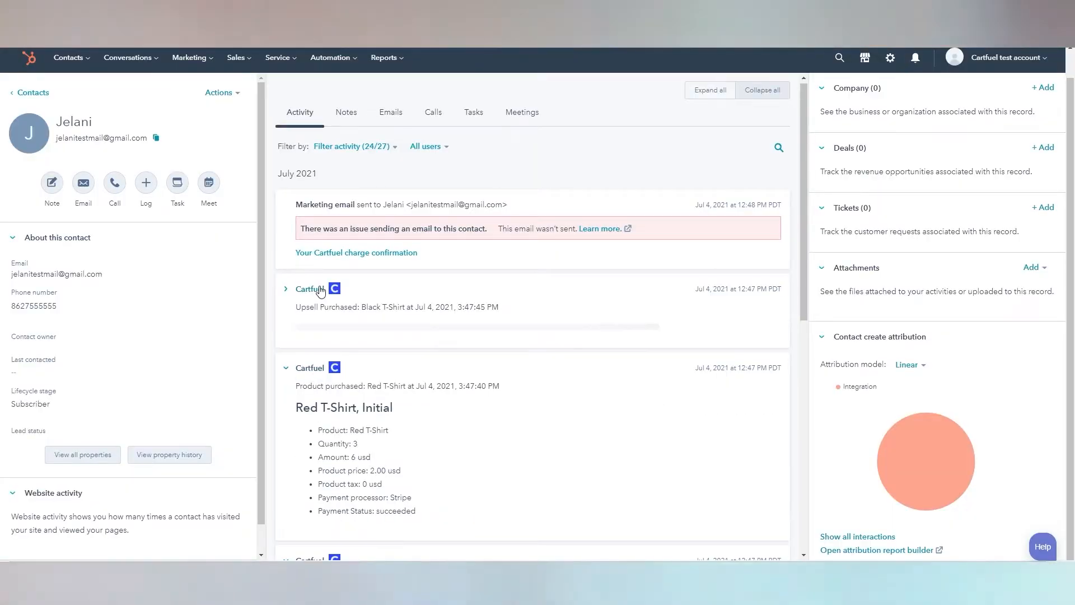
left_click(316, 288)
scroll(482, 390, "down", 1)
scroll(481, 391, "down", 7)
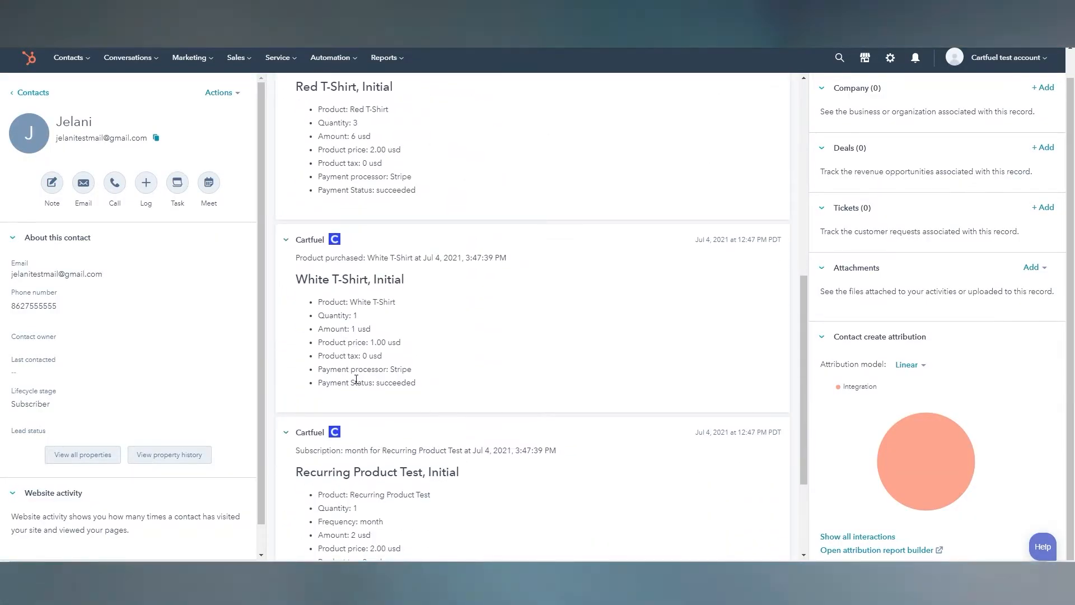
scroll(367, 373, "down", 4)
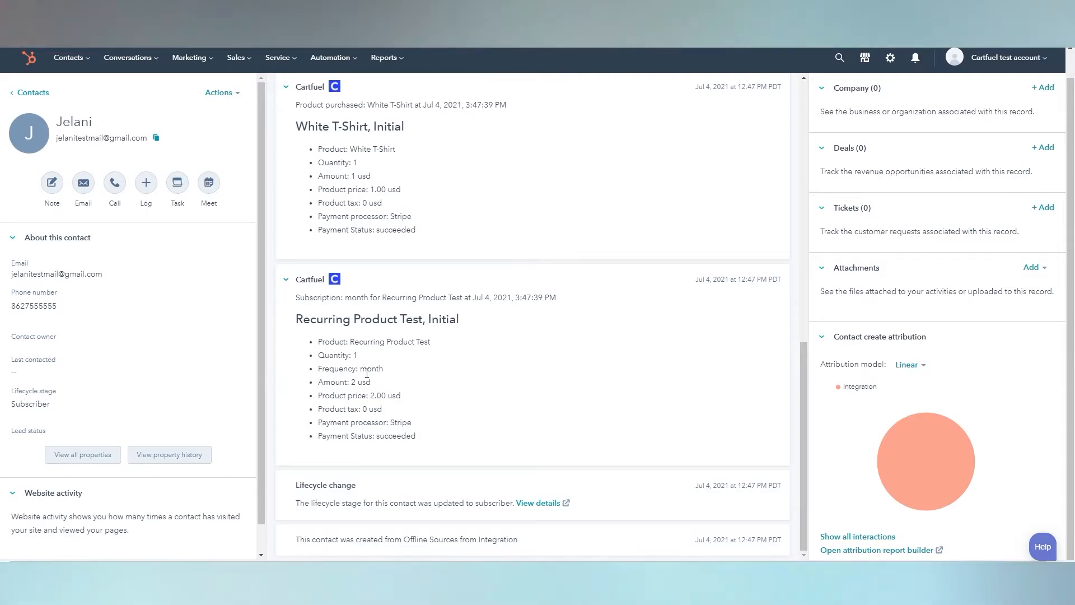
scroll(367, 372, "up", 6)
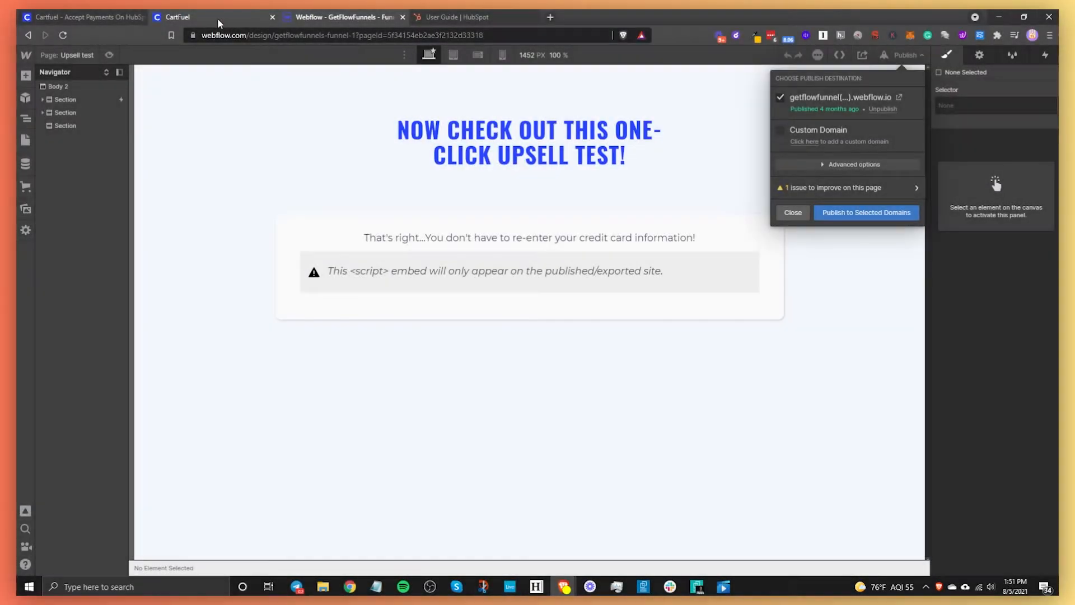
- Paste the Webflow upsell-test page as the Step 3 redirect and enable Upsell Product Page
left_click(223, 22)
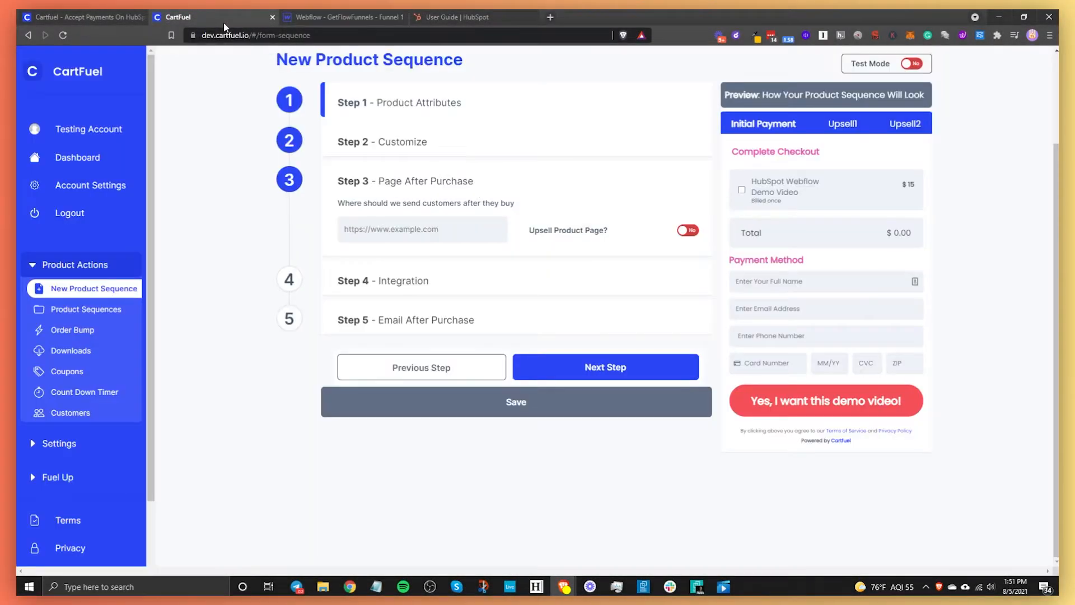
left_click(396, 229)
key("ctrl+v")
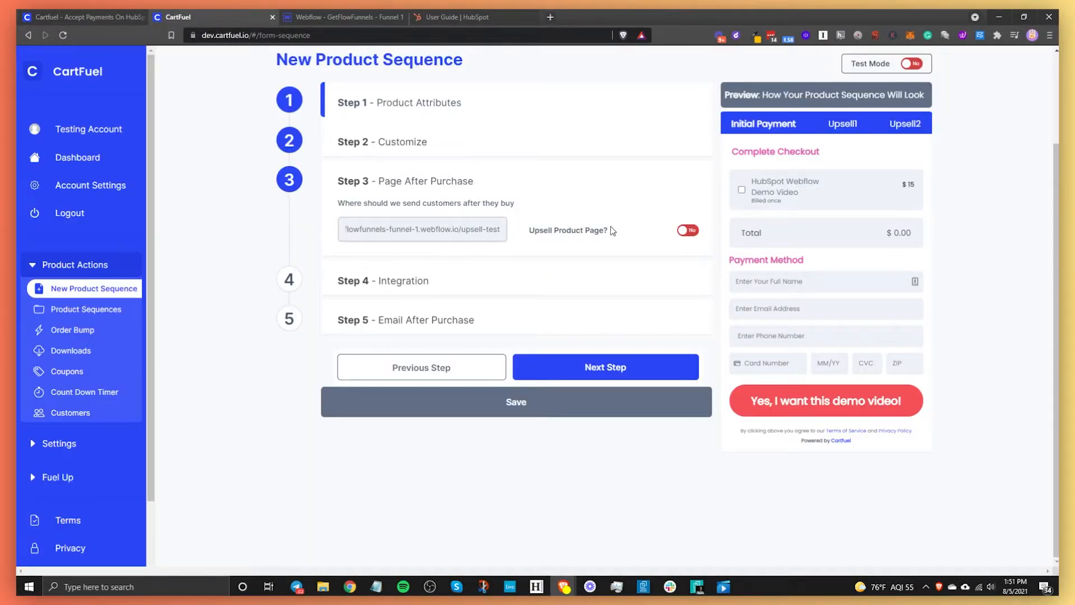
left_click(684, 231)
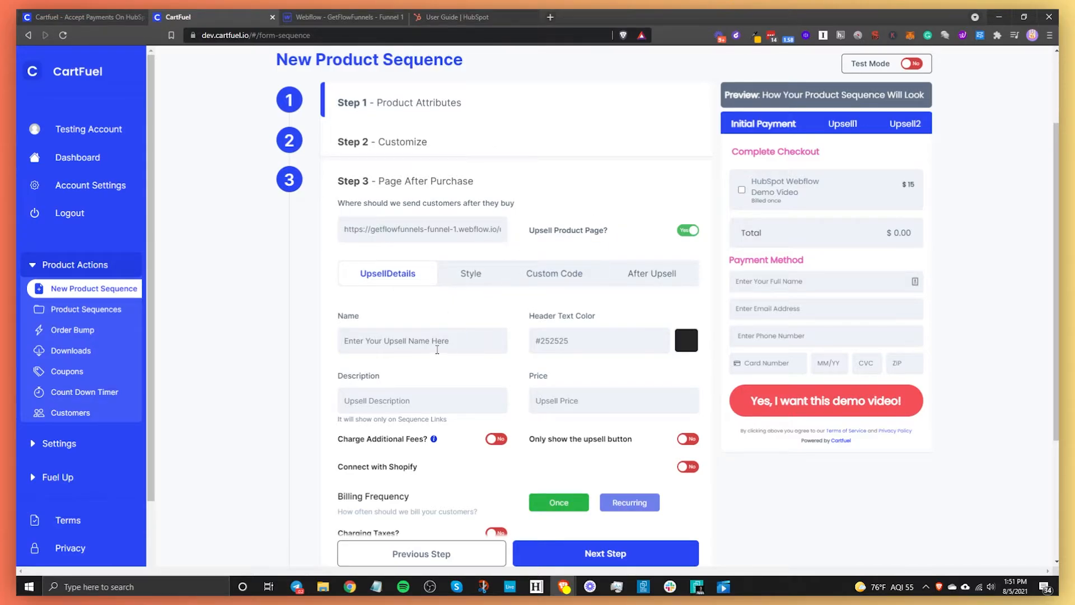
- Name the upsell 'HubSpot Webflow Advanced Video' with dark-red (#9c100b) header text and price 25
left_click_drag(447, 344, 308, 343)
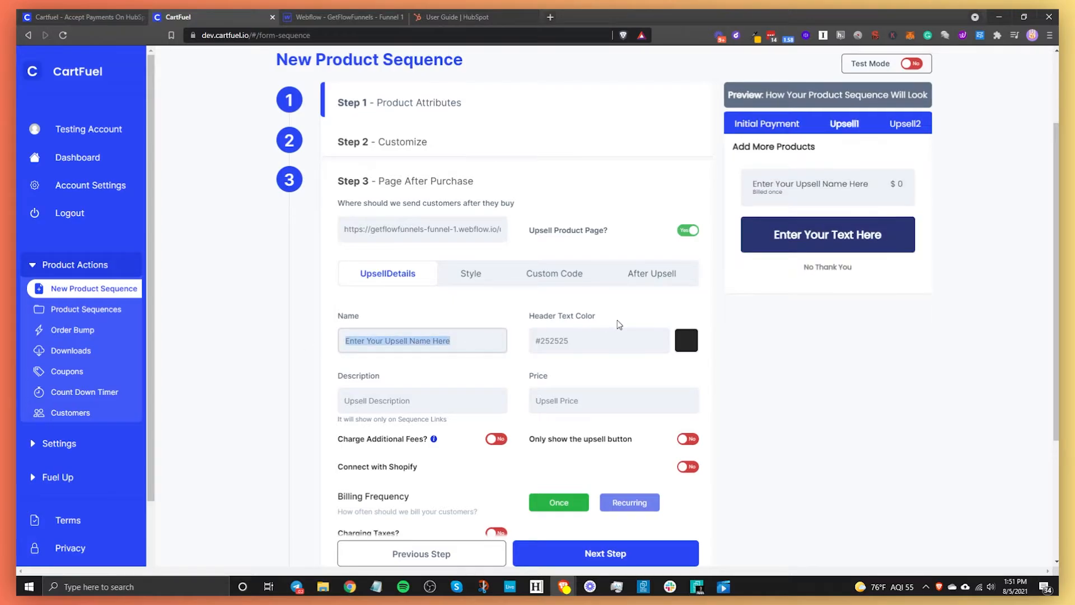
type("H")
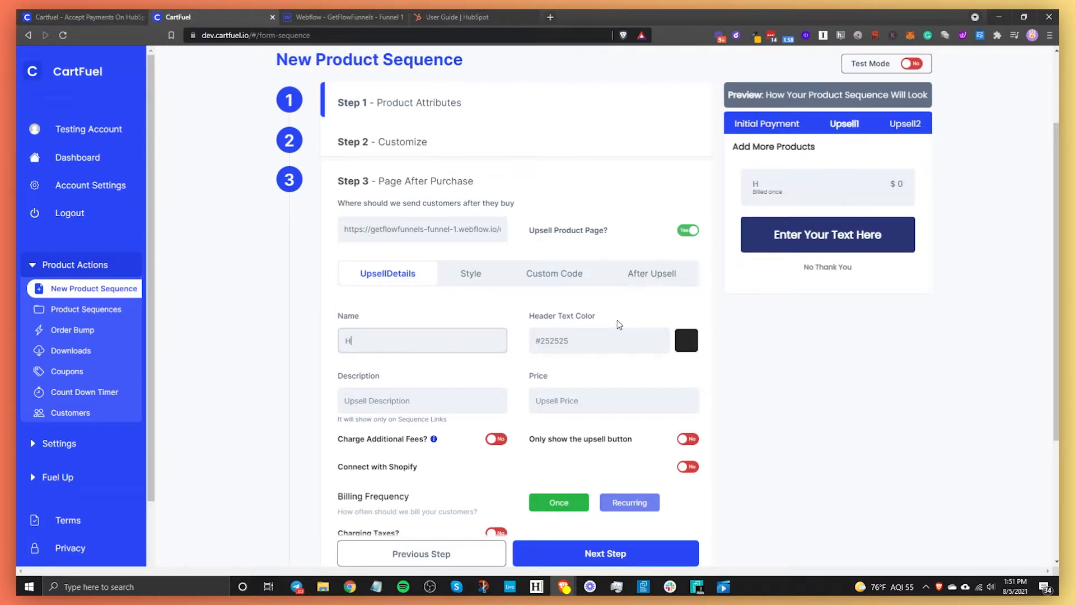
type("ubSpot Webflow Ad")
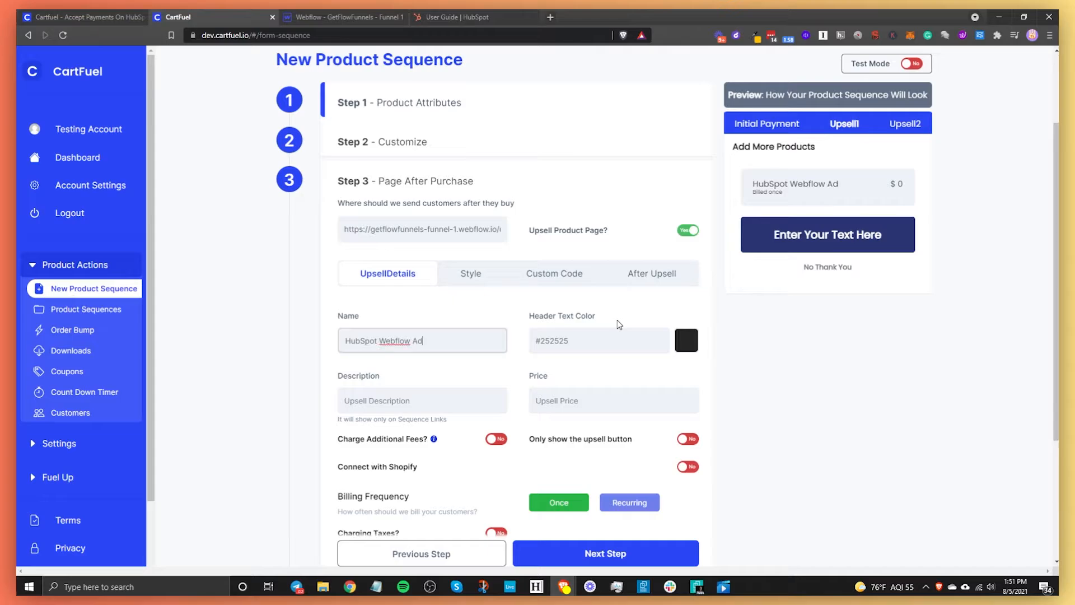
type("vanced Video")
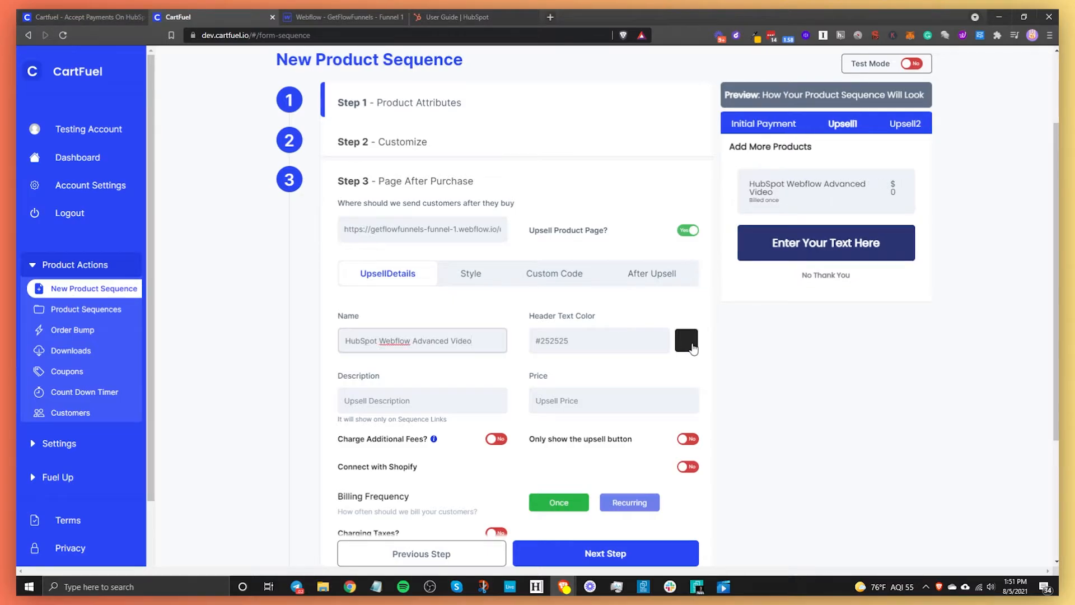
left_click(686, 339)
left_click_drag(578, 288, 586, 281)
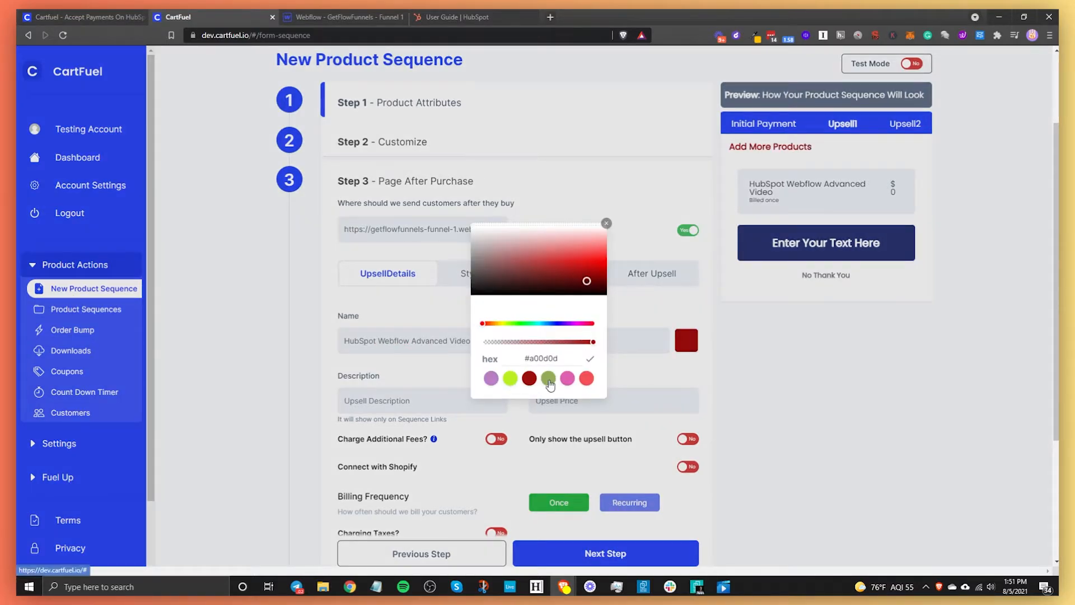
left_click(530, 379)
left_click(475, 416)
left_click(567, 399)
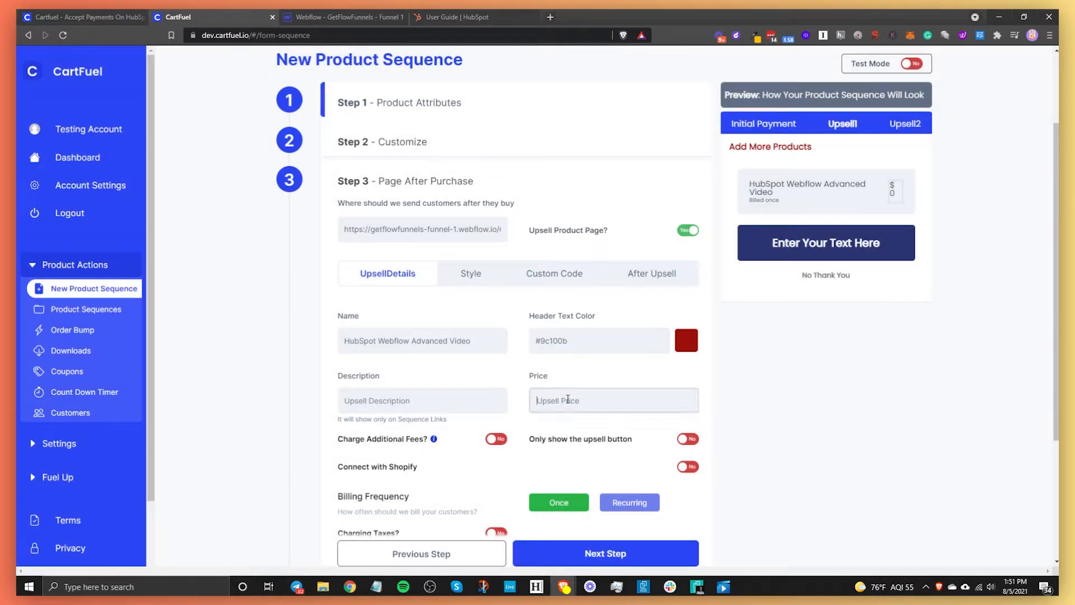
type("25")
scroll(644, 336, "down", 2)
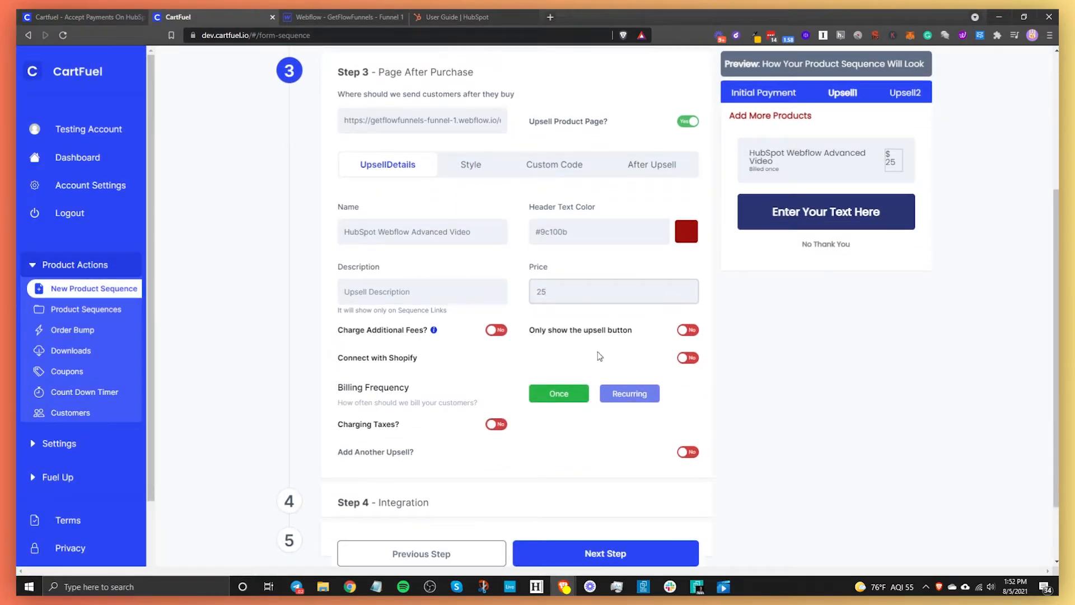
scroll(532, 419, "up", 3)
scroll(532, 422, "up", 2)
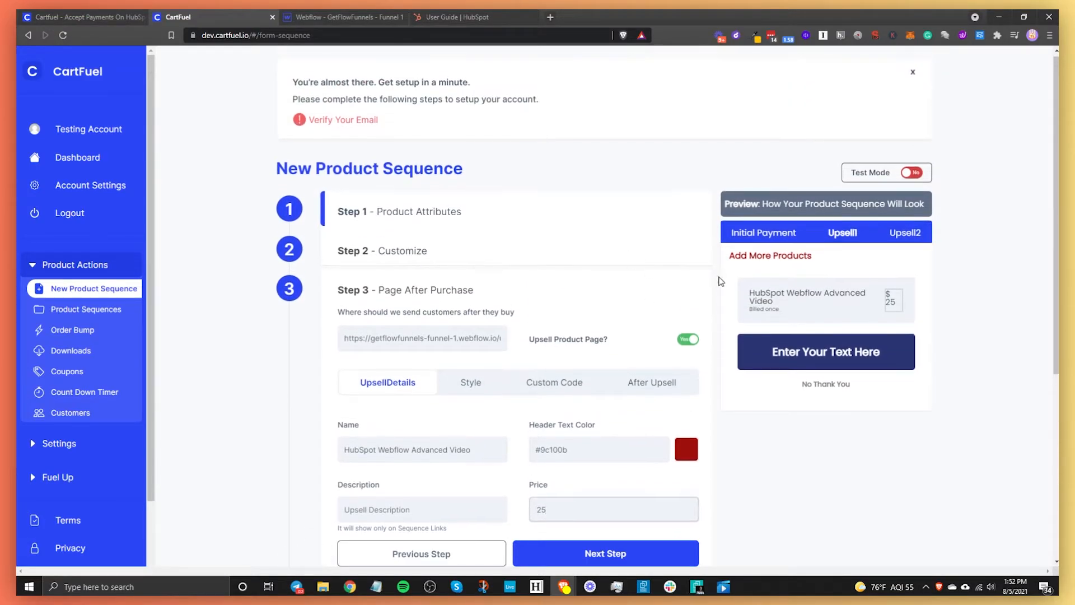
- Make the upsell button pink and change its text to 'Yes, I want the demo video!'
scroll(715, 281, "down", 3)
left_click(470, 274)
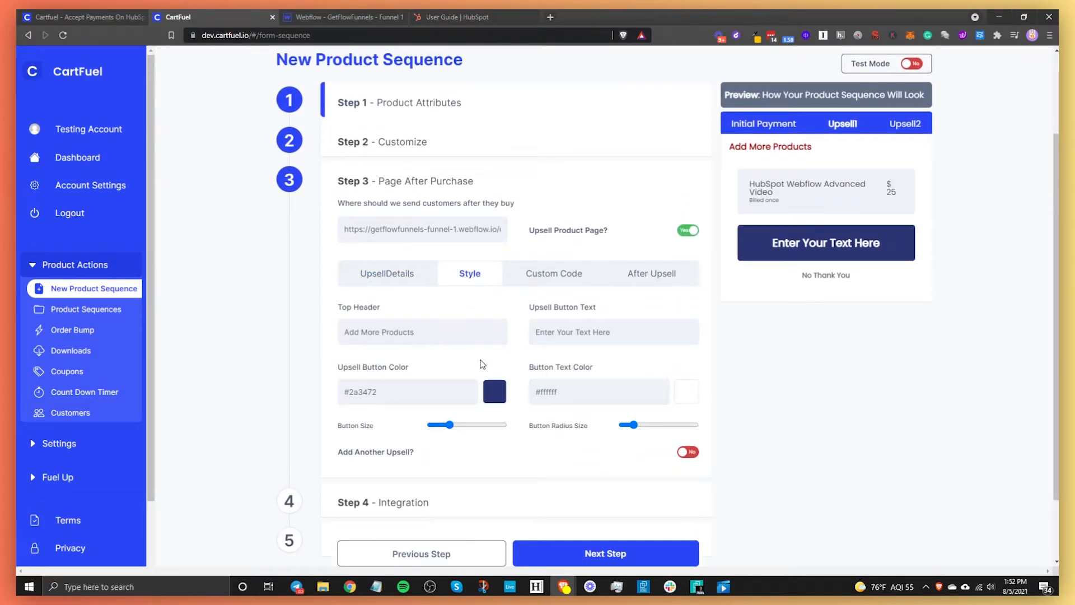
left_click(495, 392)
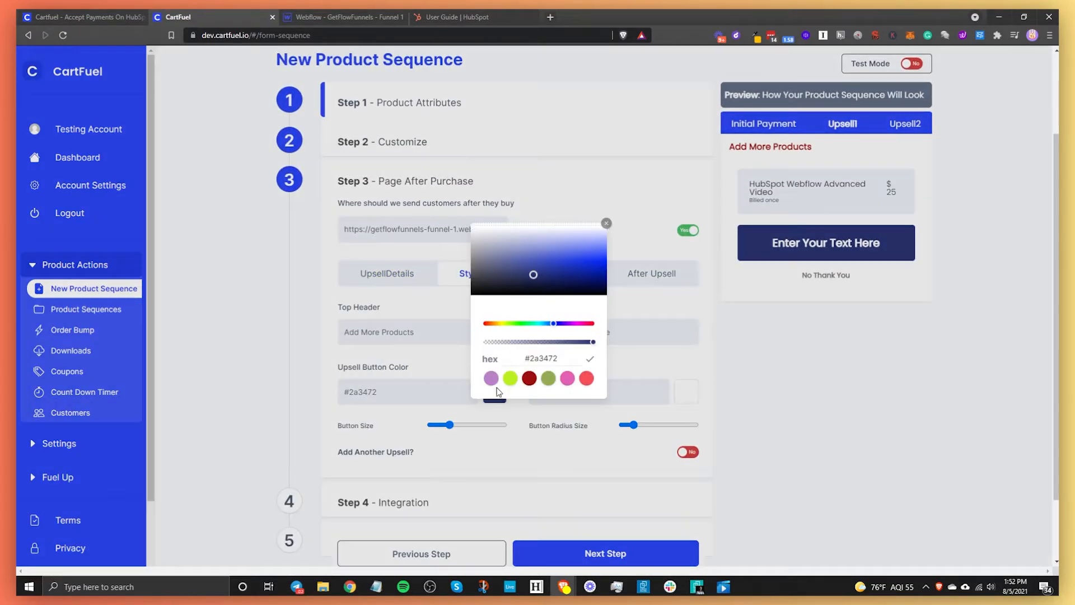
left_click(567, 379)
triple_click(598, 334)
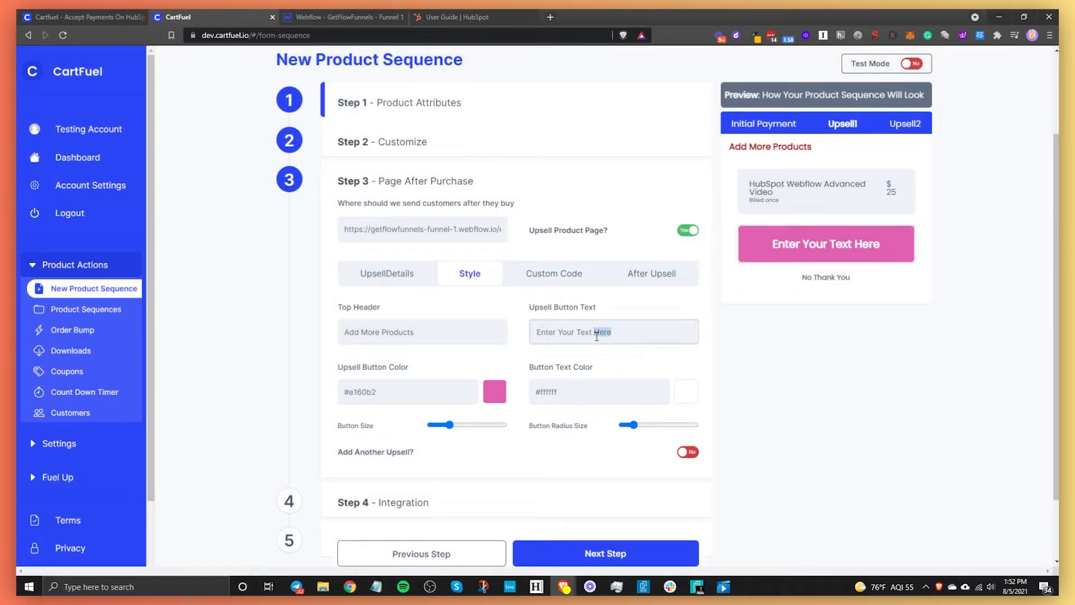
type("Yes, I wa")
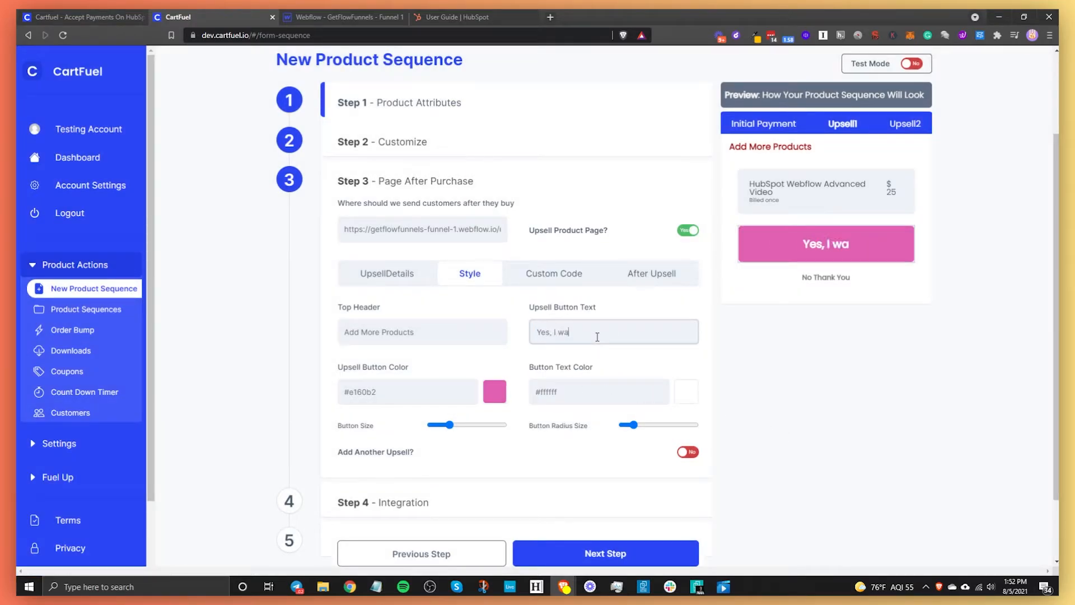
type("nt the demo video!")
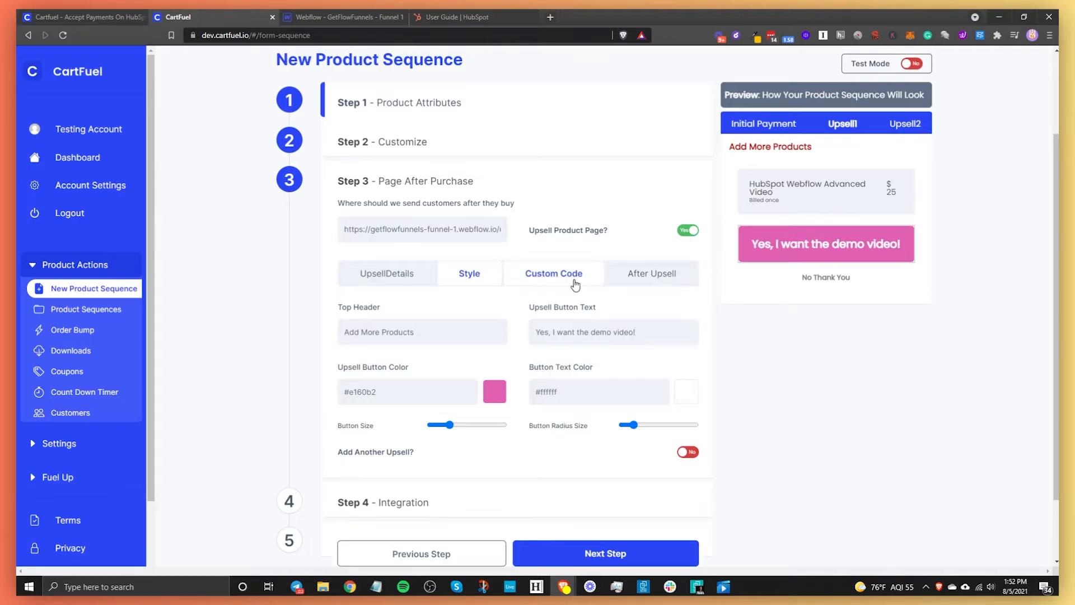
- Review the upsell's Custom Code and After Upsell settings, then return to Webflow
left_click(553, 274)
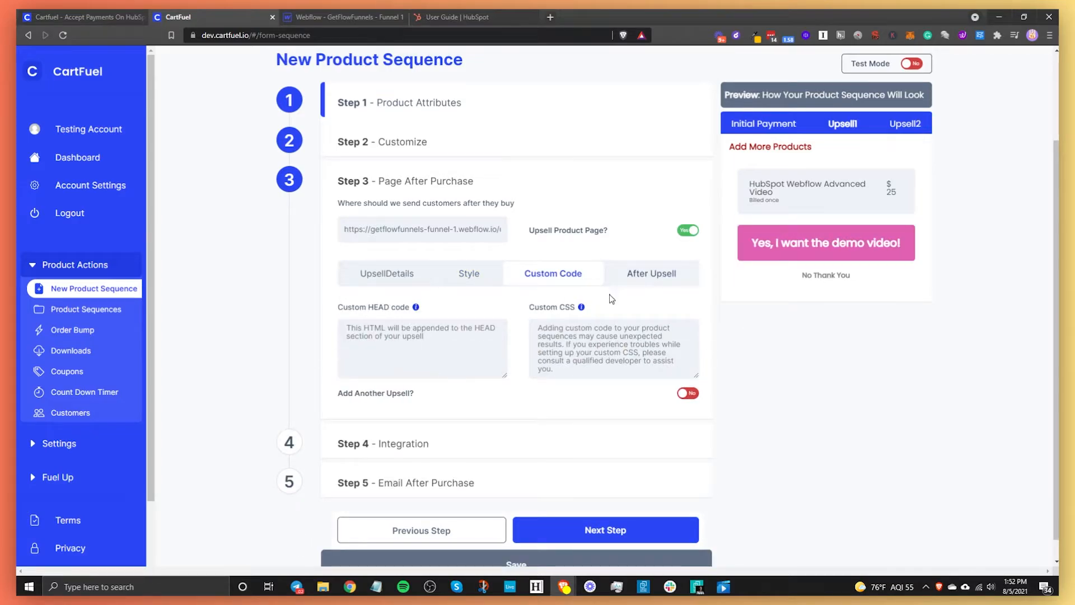
left_click(679, 278)
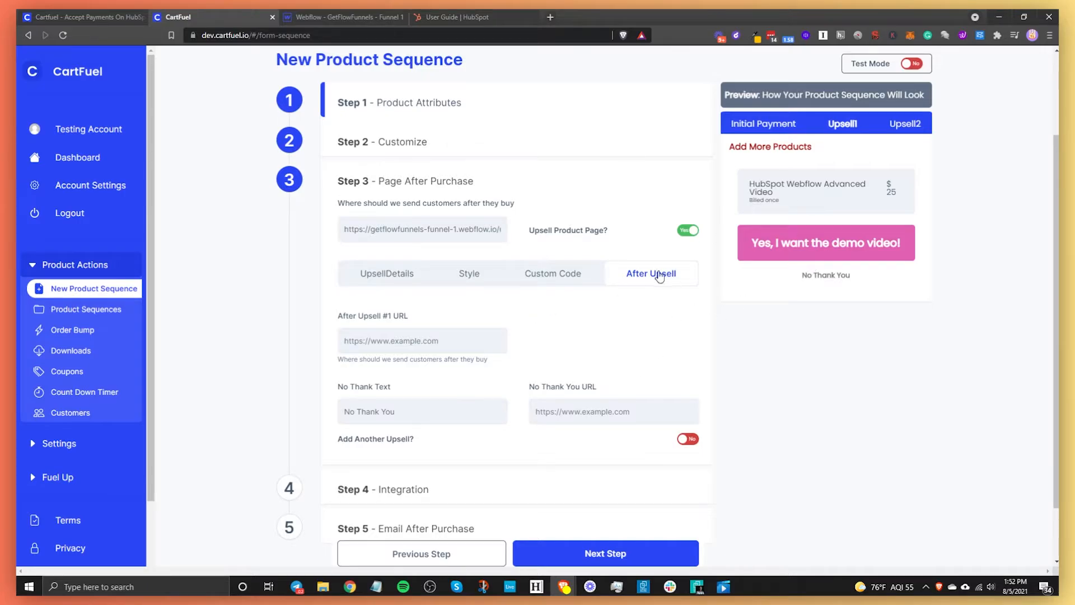
left_click(344, 16)
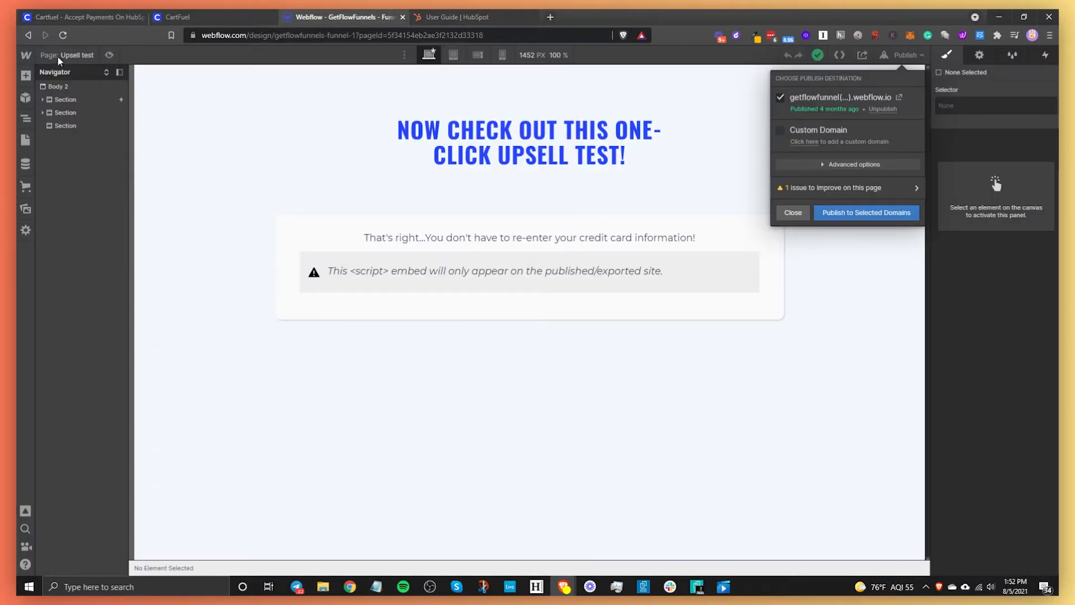
- Open the Thank you page and launch its live published version in a new tab
left_click(62, 54)
left_click(61, 55)
left_click(112, 173)
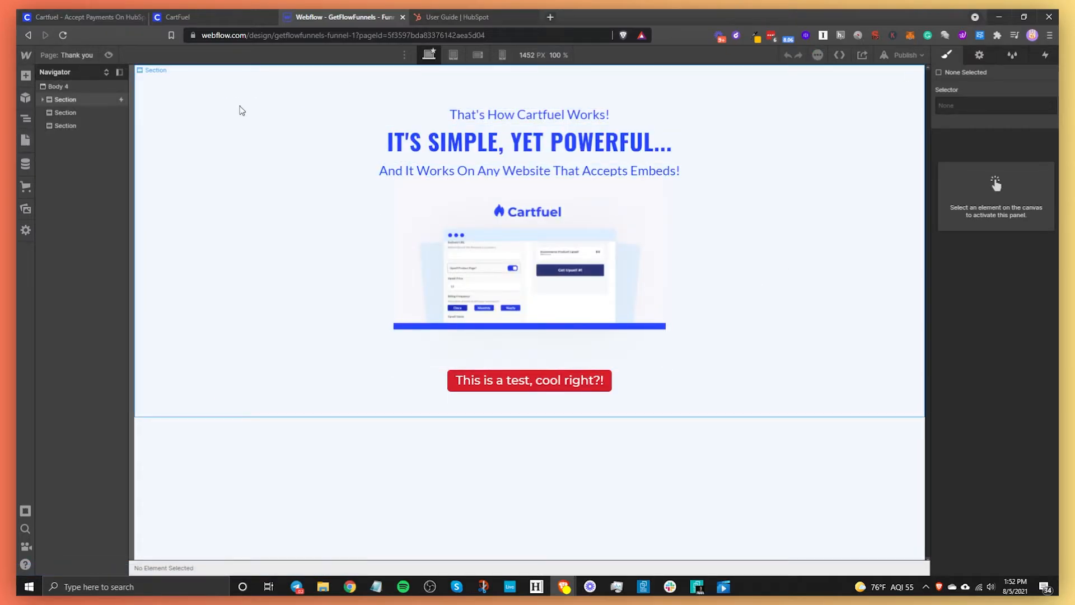
left_click(70, 55)
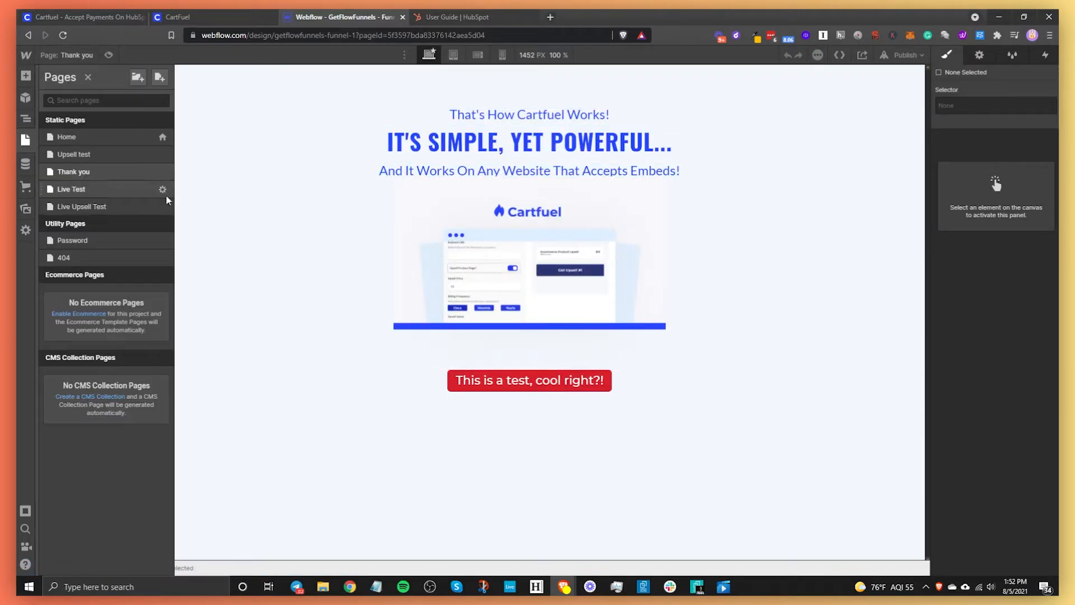
left_click(902, 55)
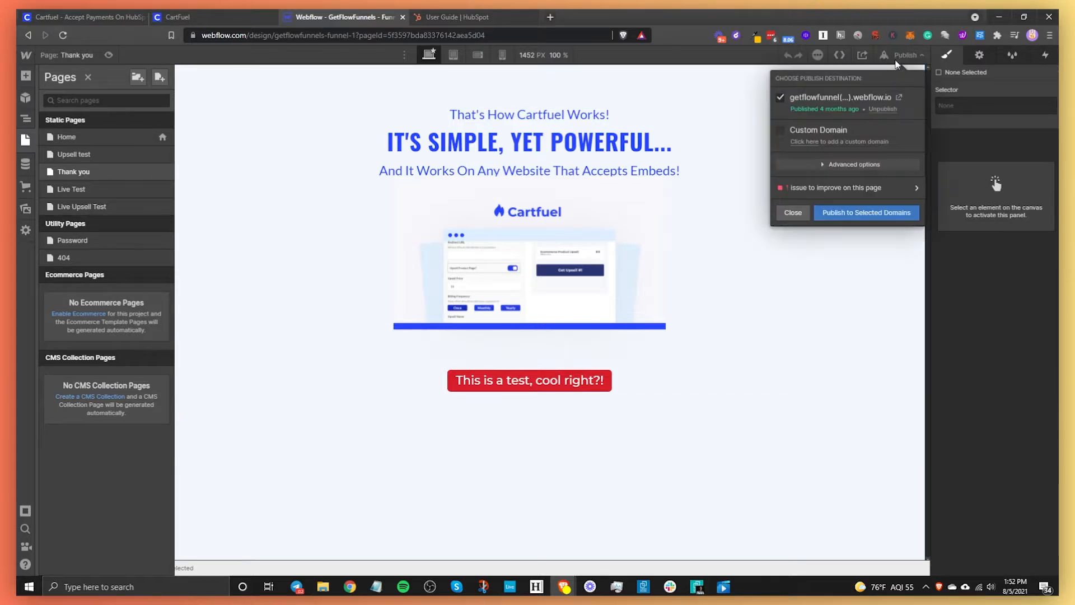
left_click(806, 92)
left_click(240, 17)
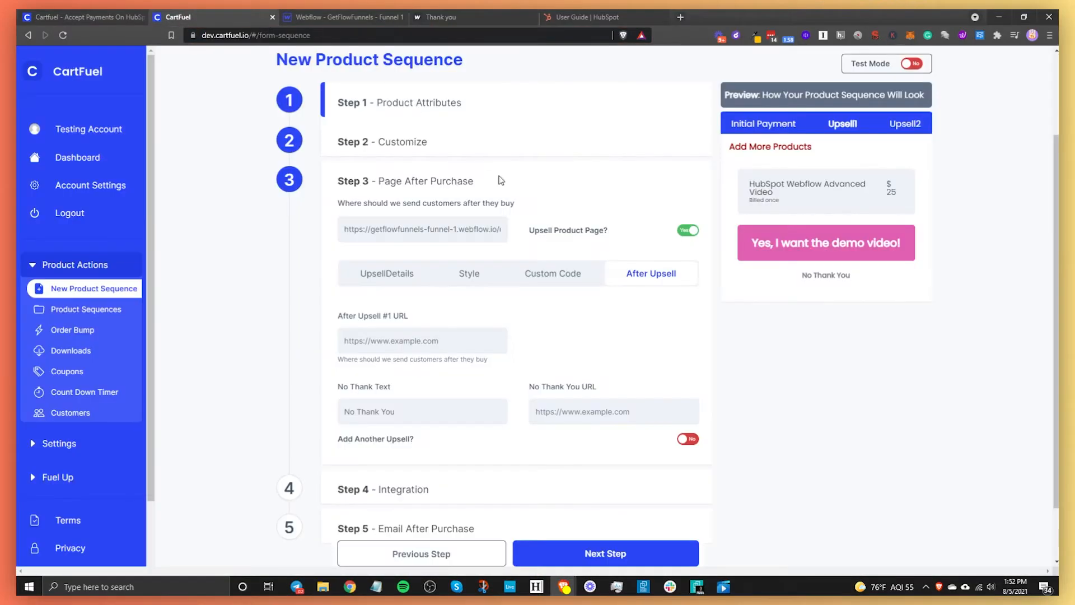
- Paste the thank-you page URL into After Upsell #1 URL and No Thank You URL, without a second upsell
left_click(424, 336)
type("https://getflowfunnels-funnel-1.webflow.io/thank-you")
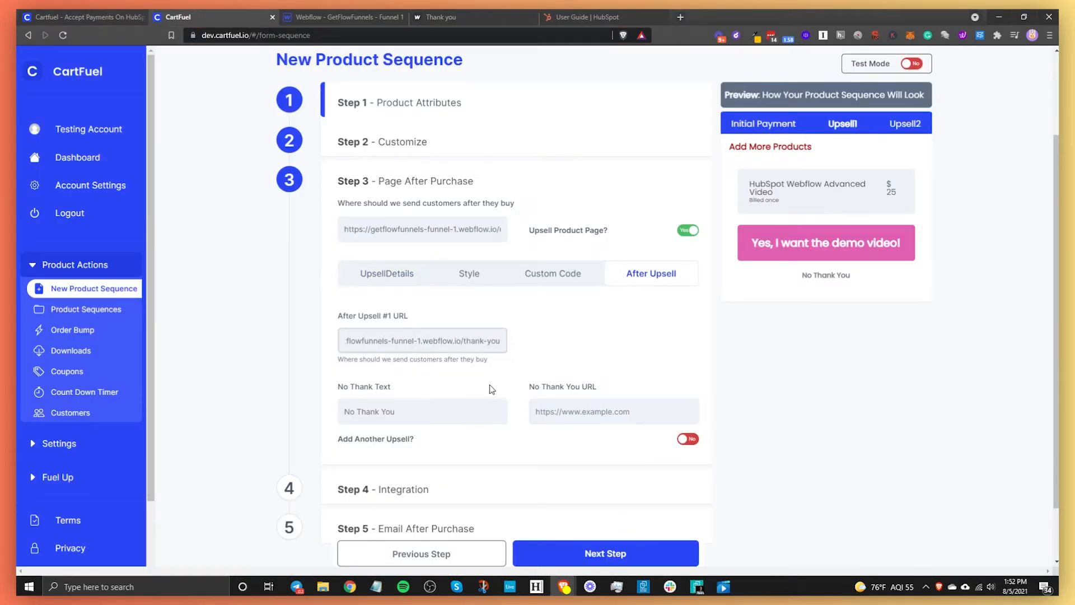
left_click(588, 410)
type("https://getflowfunnels-funnel-1.webflow.io/thank-you")
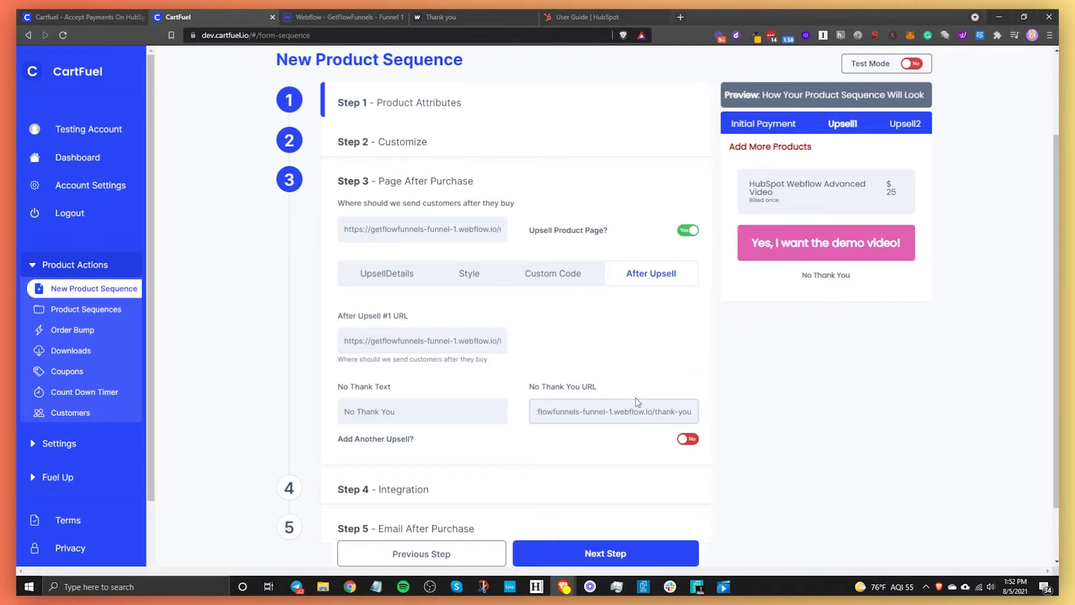
left_click(682, 442)
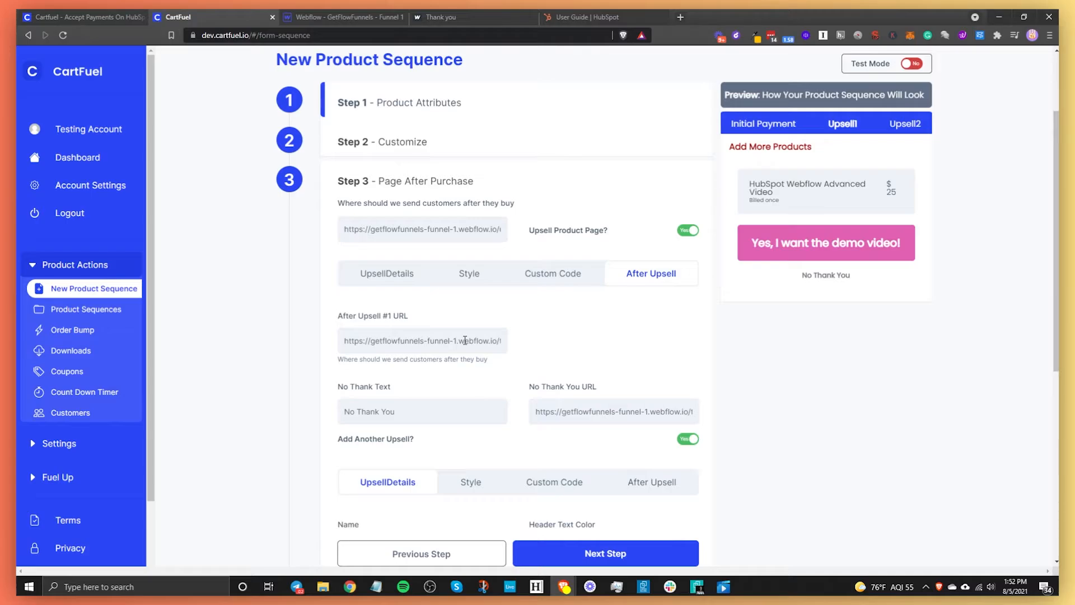
left_click(688, 440)
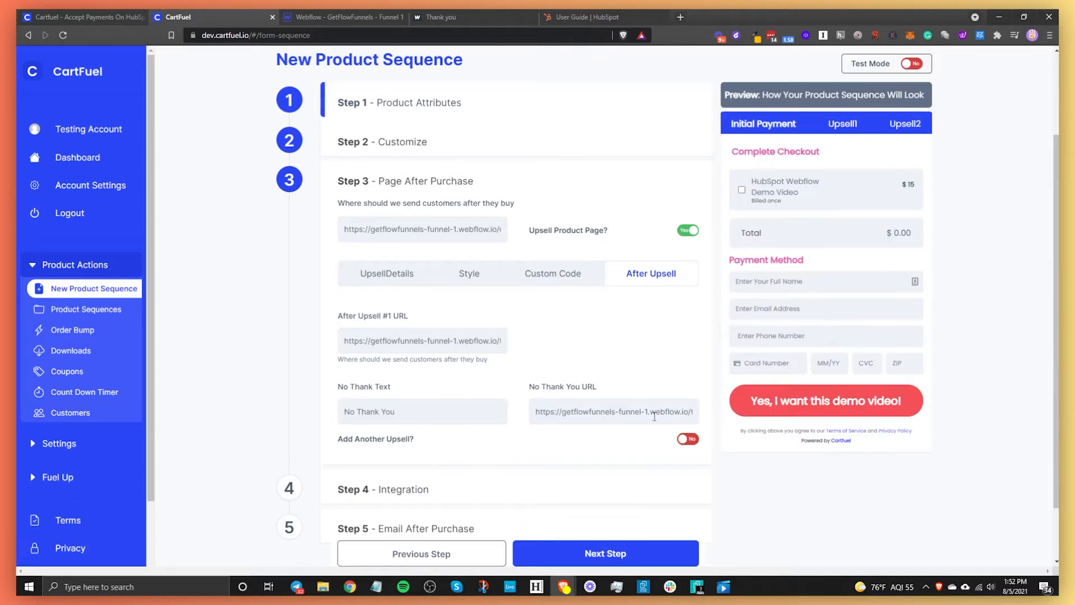
- Leave the main-product integration off and advance to Step 5, Email After Purchase
scroll(297, 432, "down", 1)
left_click(296, 431)
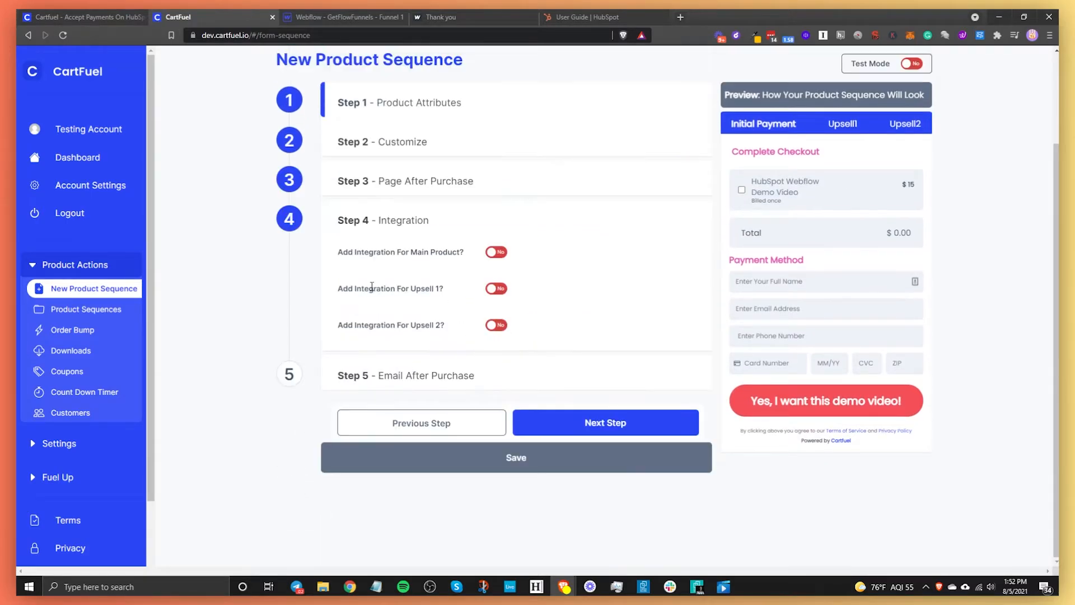
left_click(500, 255)
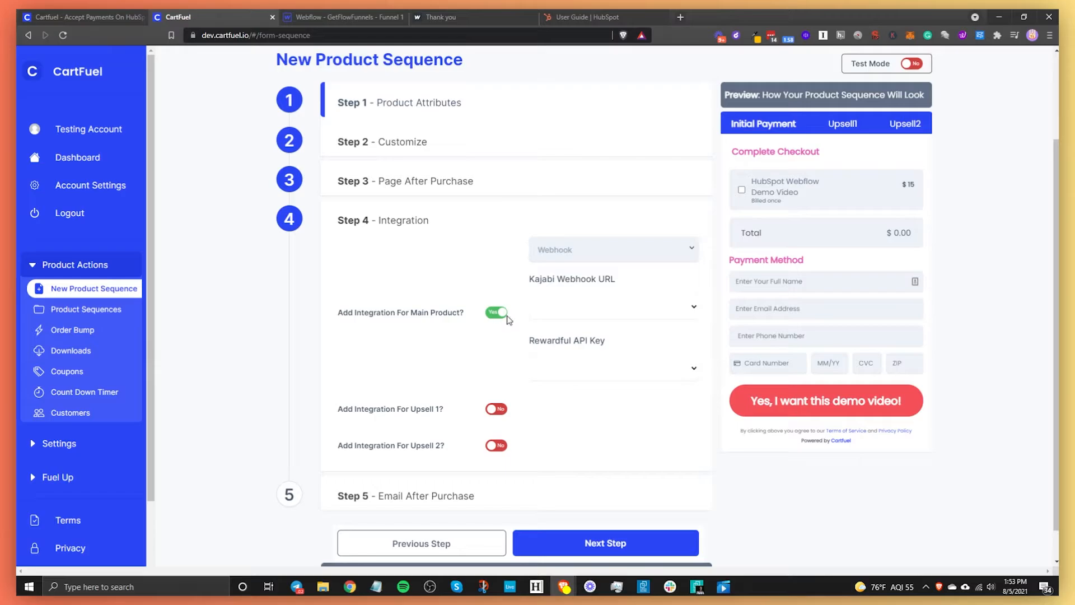
left_click(571, 250)
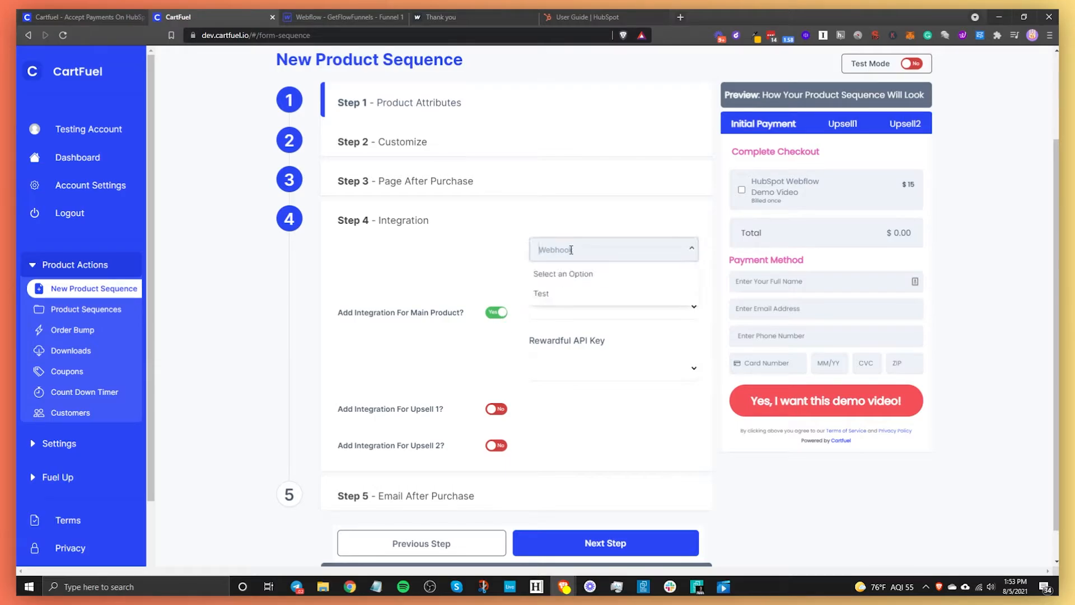
left_click(480, 288)
left_click(502, 316)
left_click(285, 369)
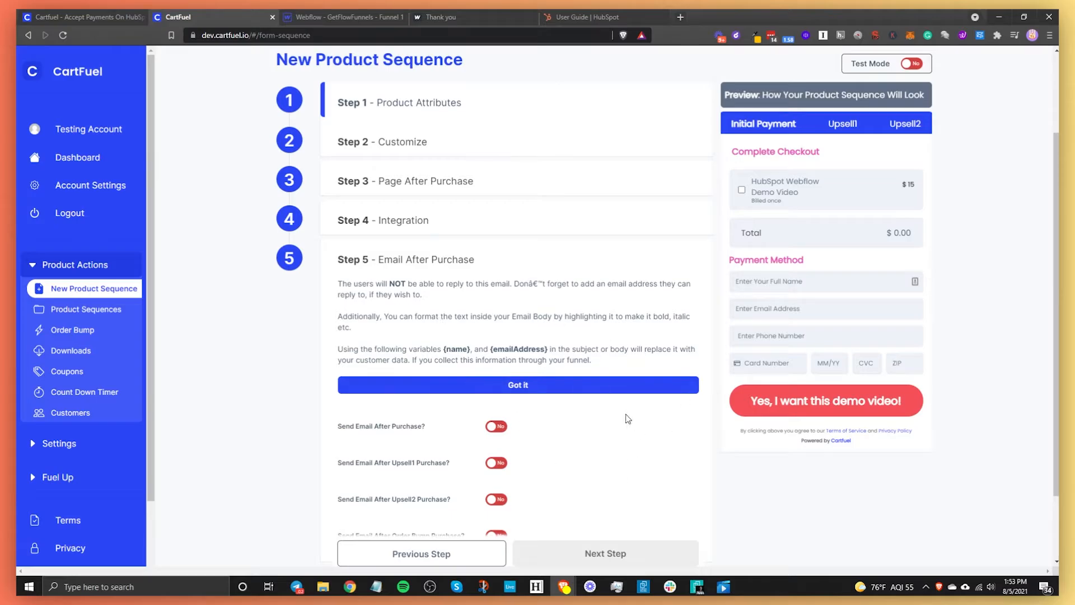
scroll(623, 414, "down", 2)
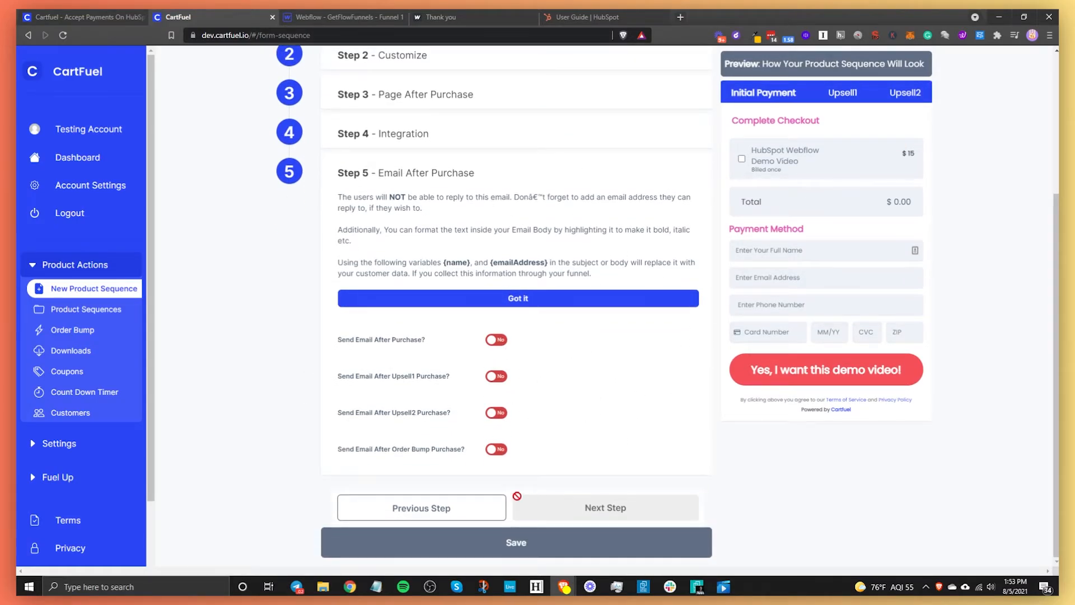
- Save the product sequence, copy the Main Product head script, and go back to Webflow's designer
left_click(526, 549)
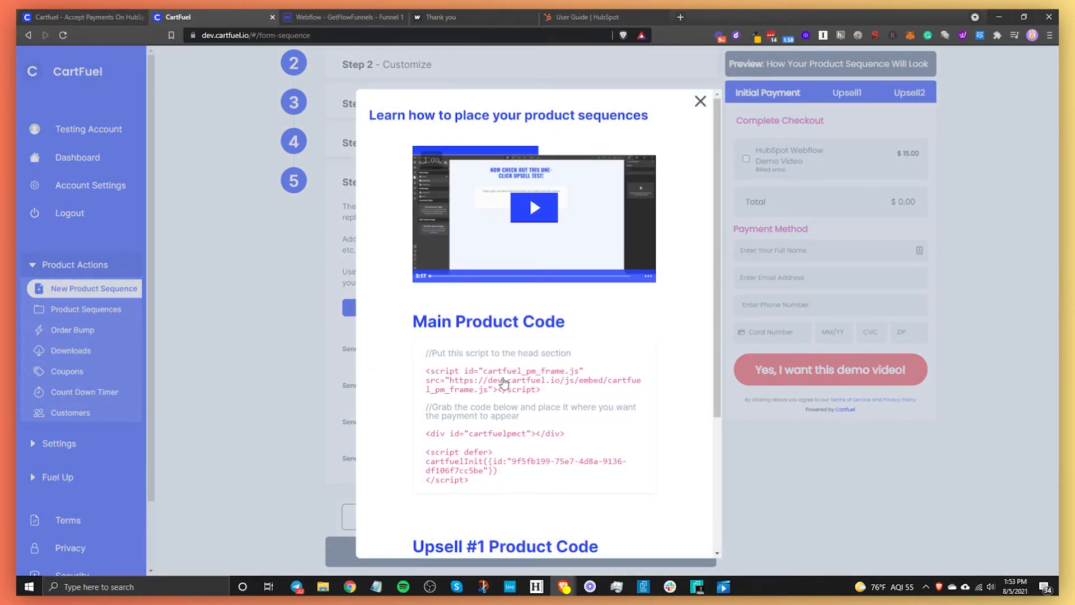
scroll(479, 474, "down", 3)
scroll(468, 411, "up", 2)
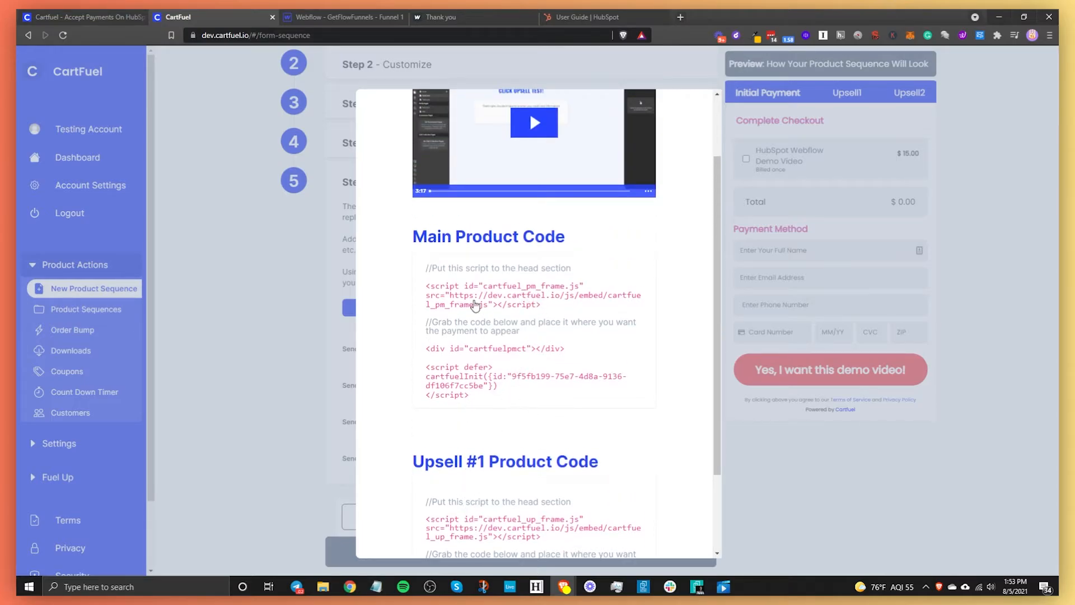
left_click(473, 302)
left_click(479, 361)
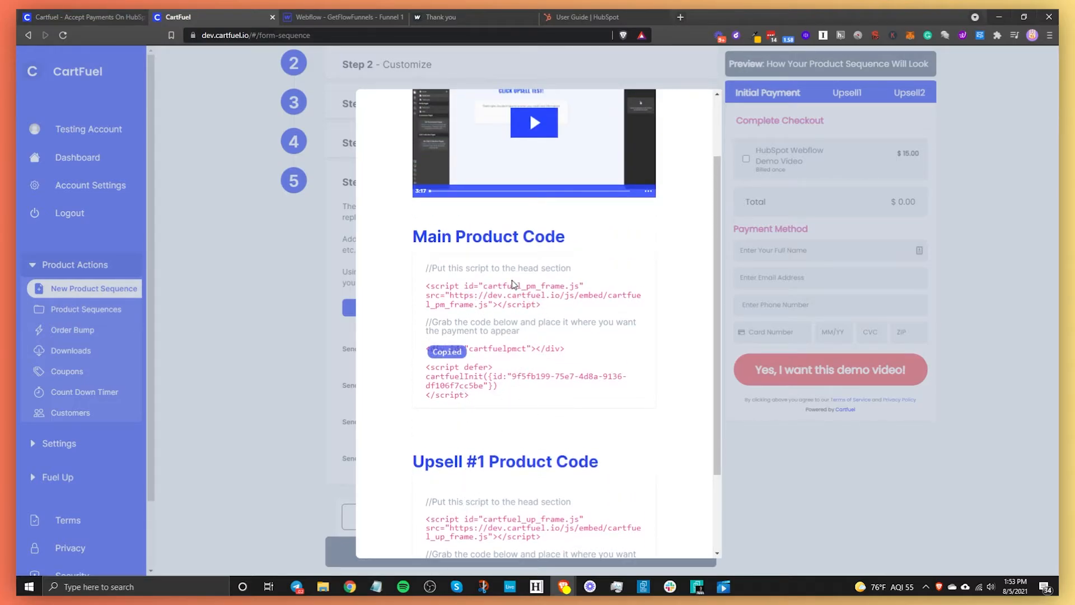
left_click(493, 300)
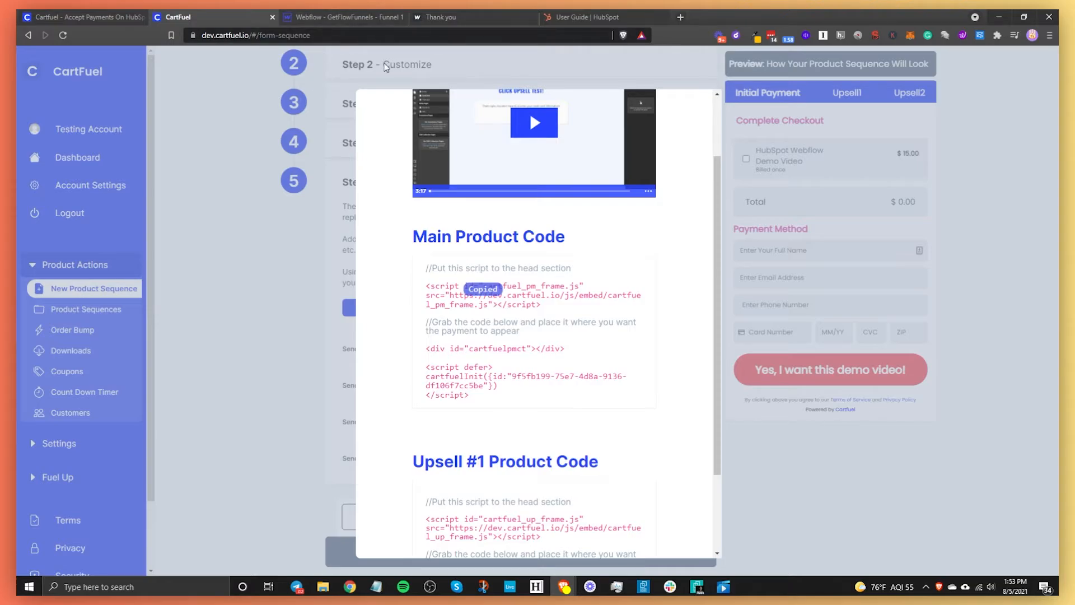
left_click(344, 17)
left_click(65, 54)
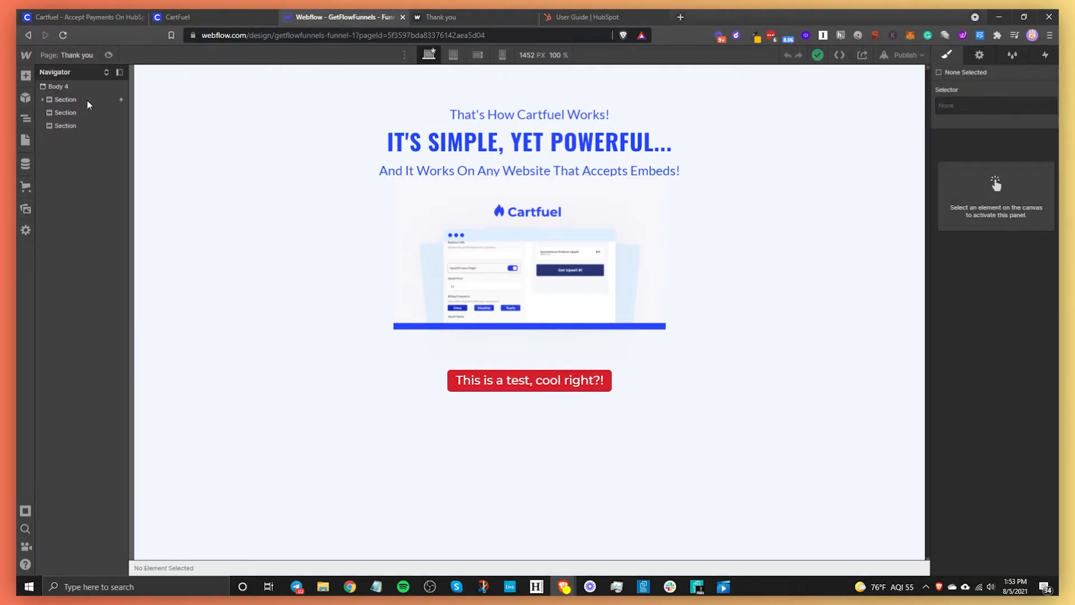
- On the Home page, drop an Embed into the test card holding the CartFuel head script
left_click(56, 58)
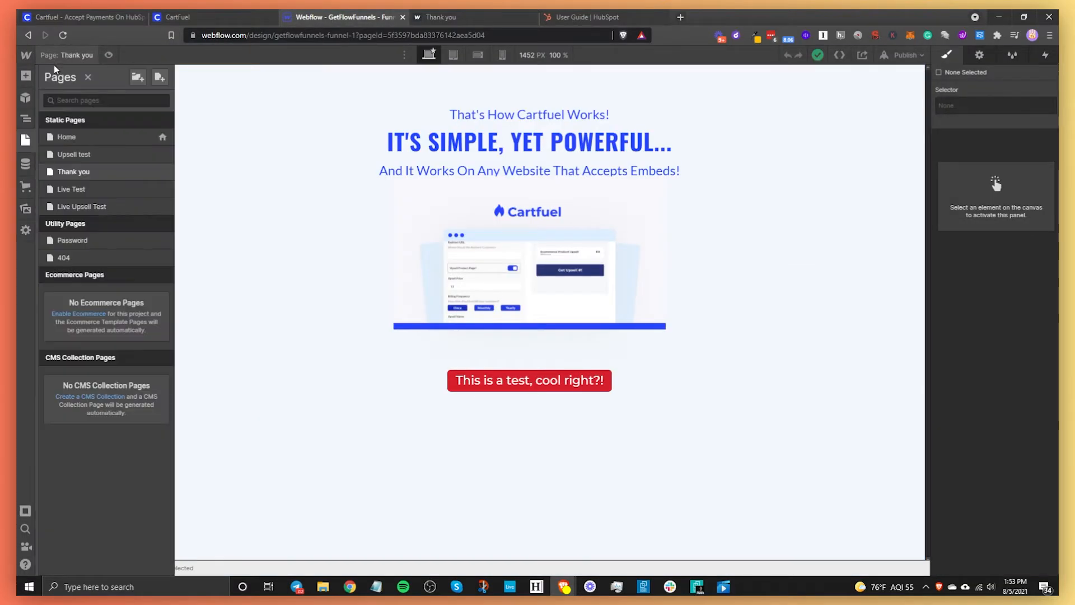
left_click(88, 137)
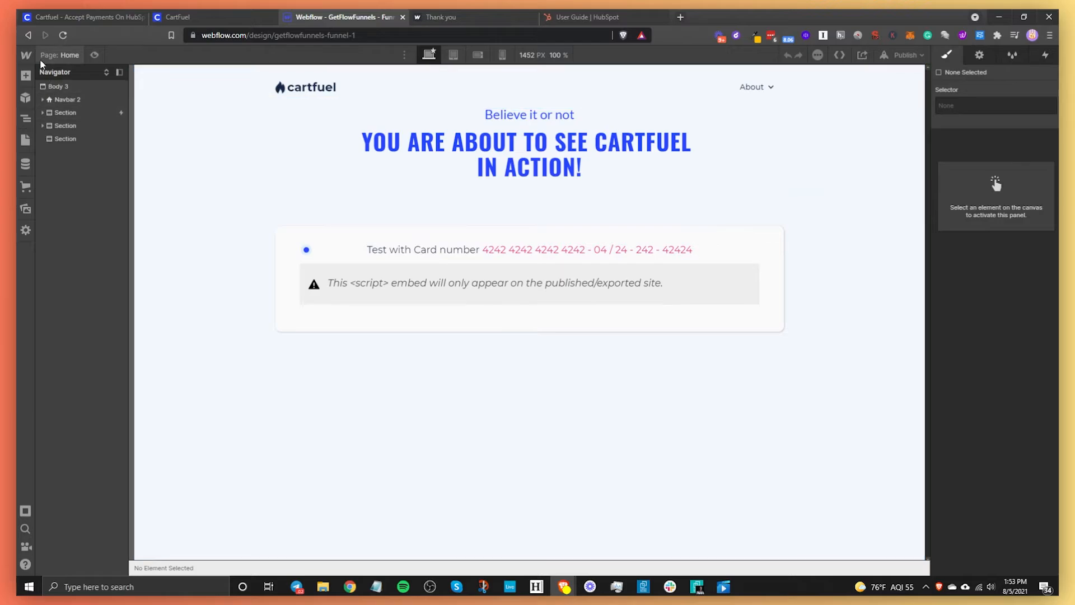
left_click(26, 75)
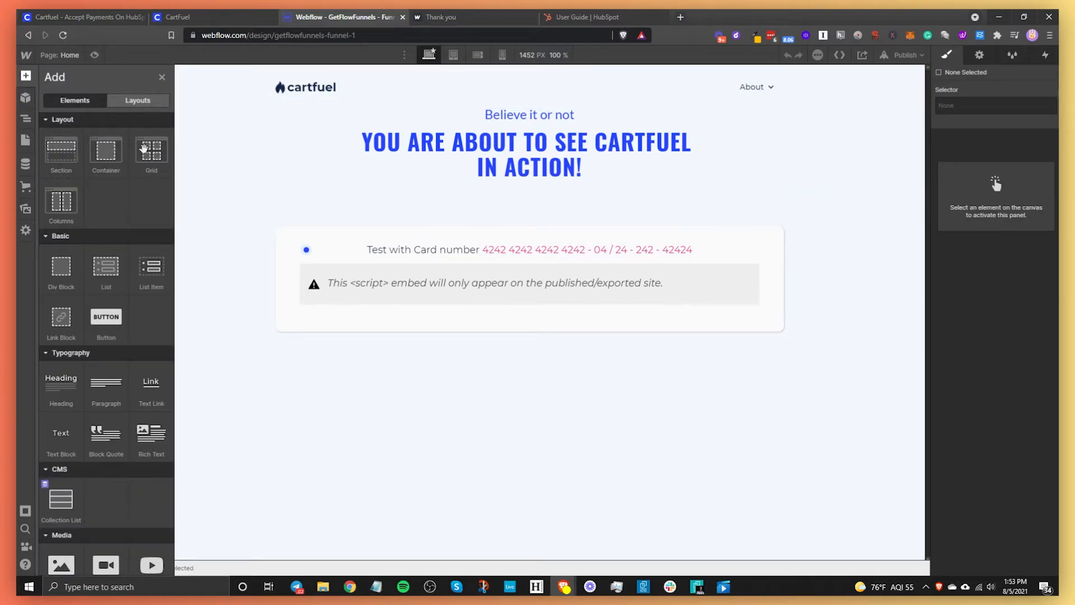
scroll(130, 331, "down", 10)
scroll(128, 329, "up", 4)
scroll(134, 380, "down", 5)
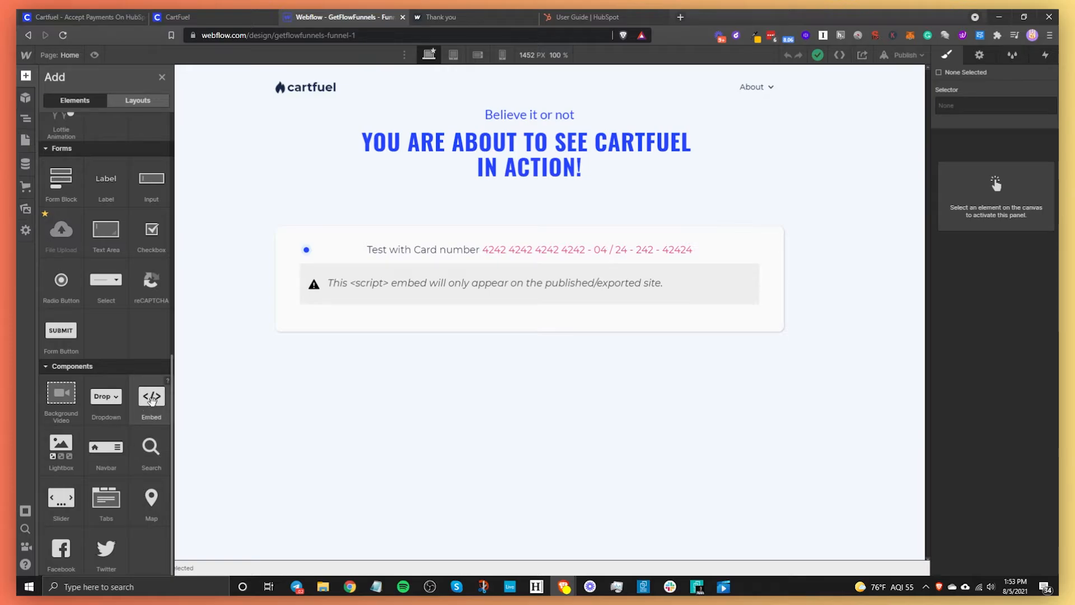
left_click_drag(151, 399, 434, 271)
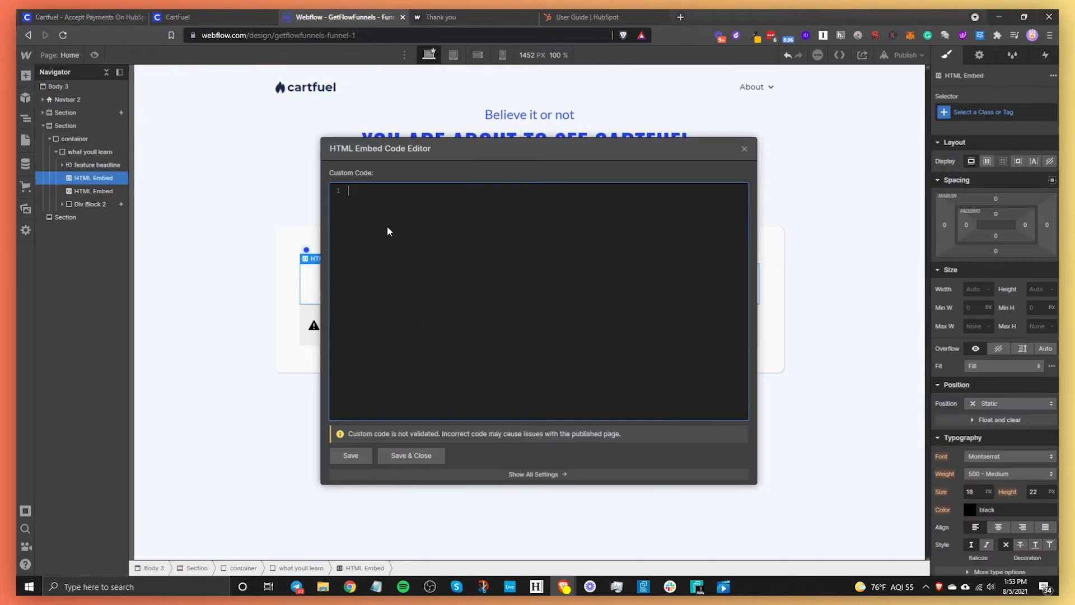
key("ctrl+v")
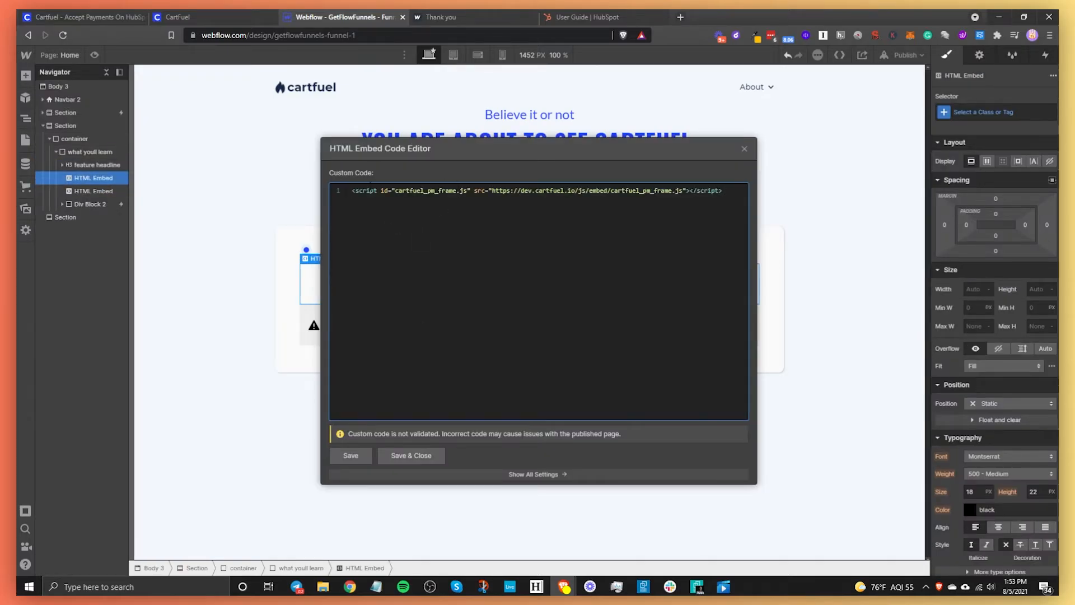
- Add the checkout placement code below the script, save the embed, and delete the leftover extra embed
left_click(207, 16)
left_click(490, 379)
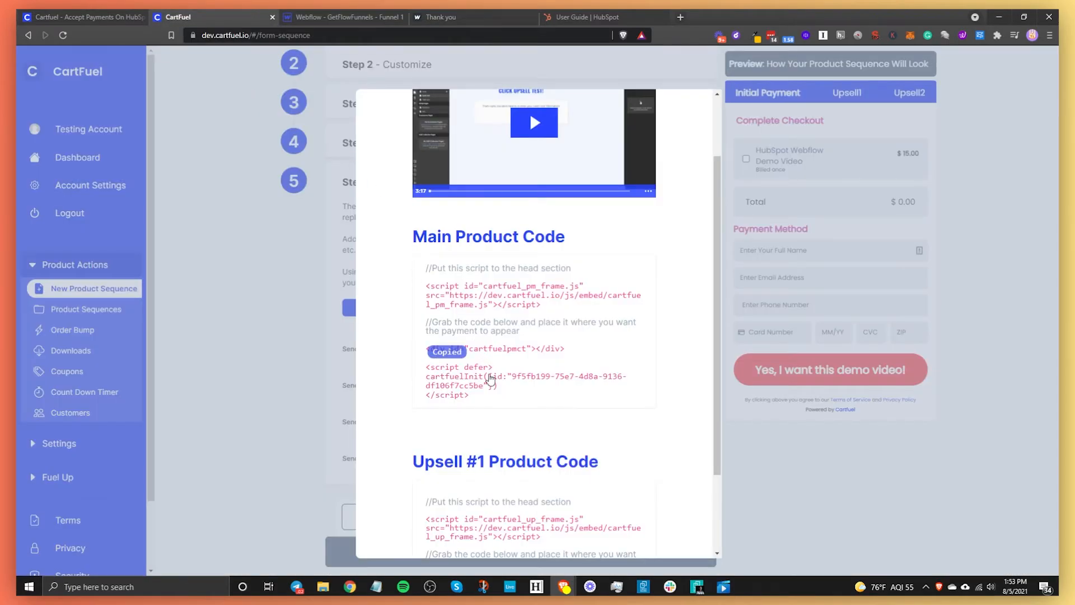
left_click(344, 17)
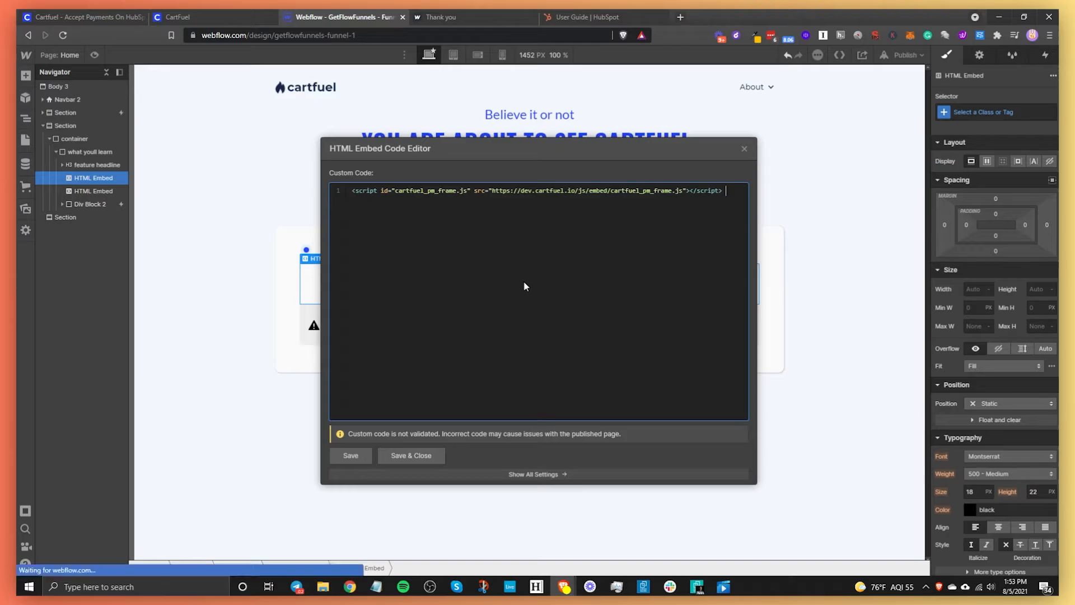
key("Return")
key("Return")
key("ctrl+v")
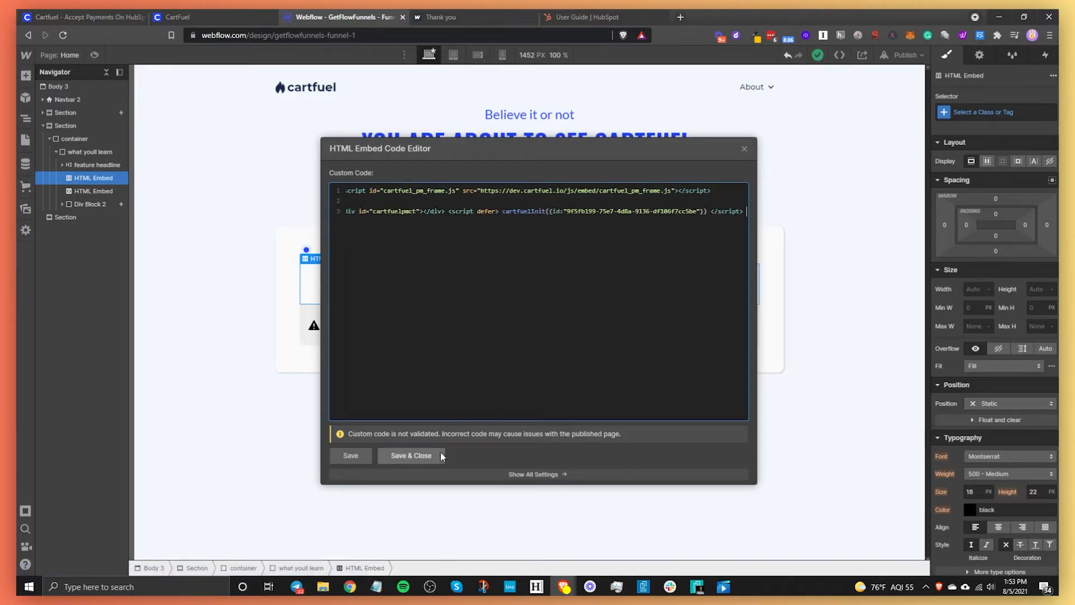
left_click(425, 455)
left_click(521, 329)
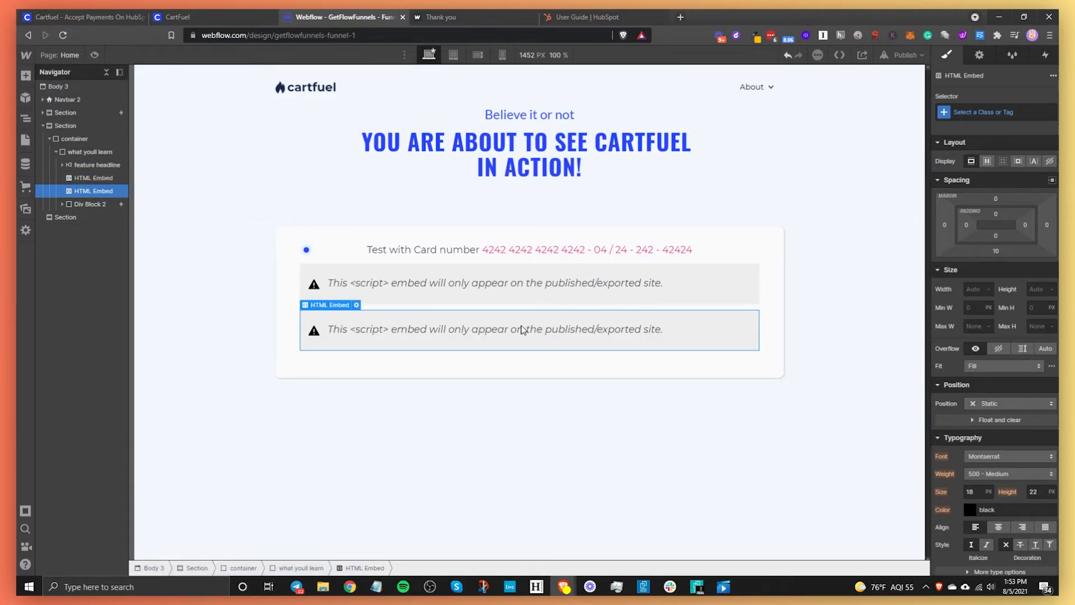
key("Delete")
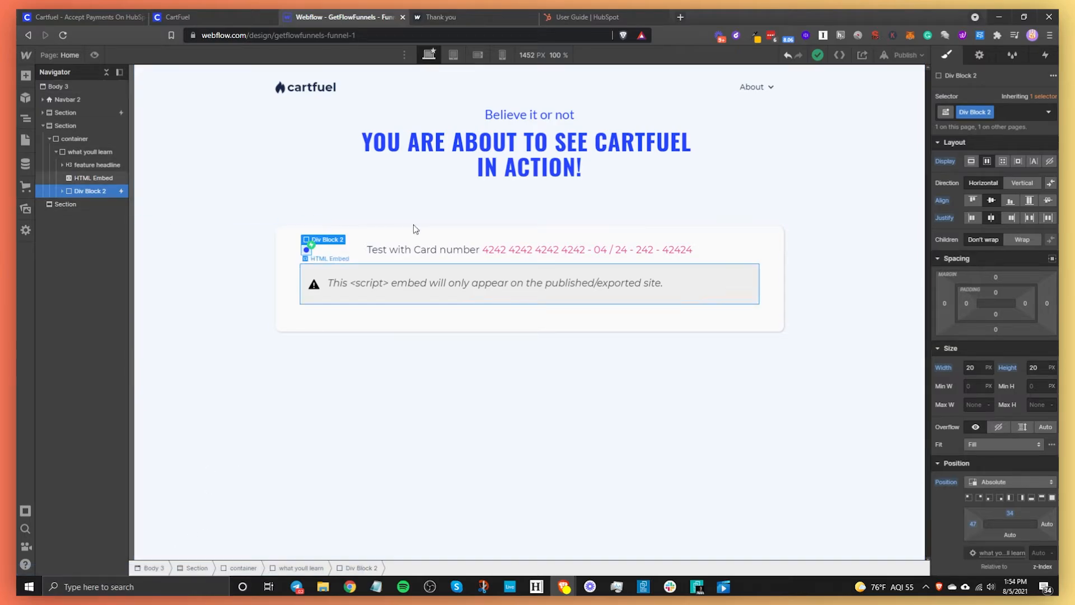
- On the Upsell test page, replace the HTML Embed's old code with CartFuel's Upsell #1 head script
left_click(69, 56)
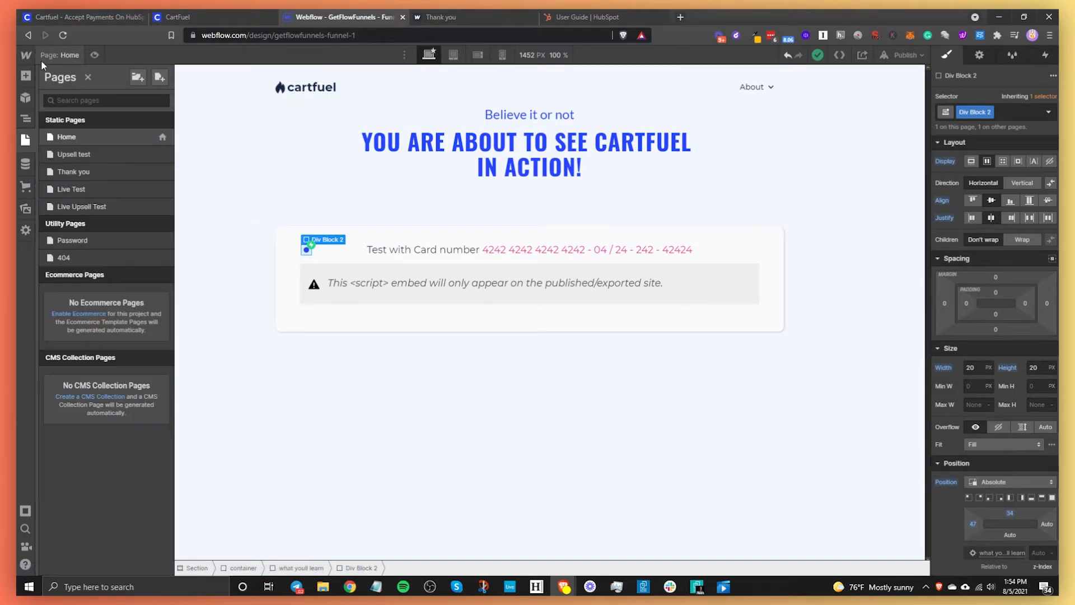
left_click(95, 155)
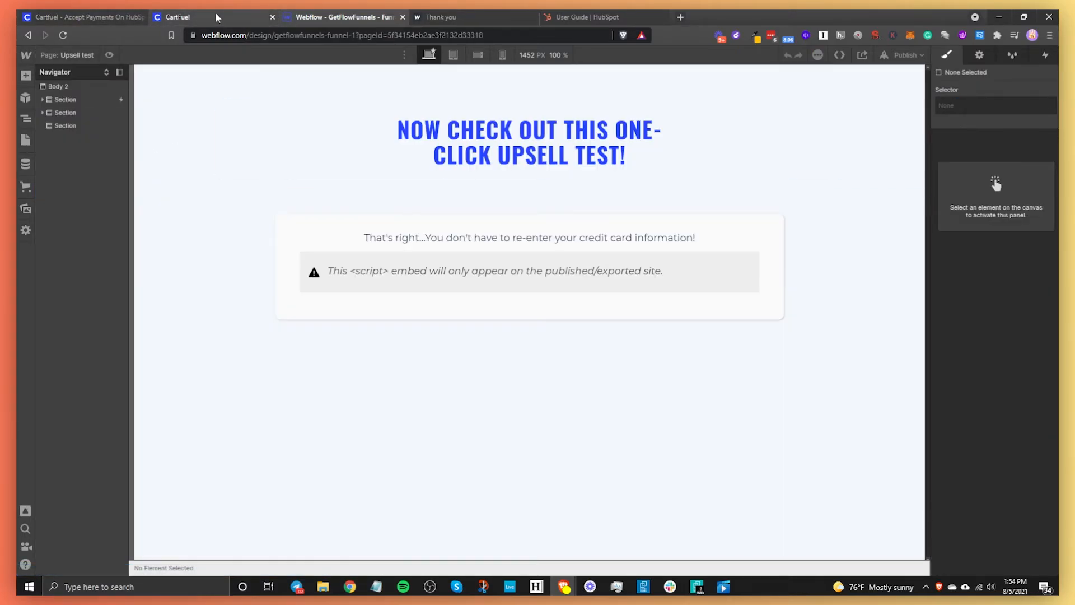
left_click(215, 16)
scroll(473, 417, "down", 3)
left_click(473, 417)
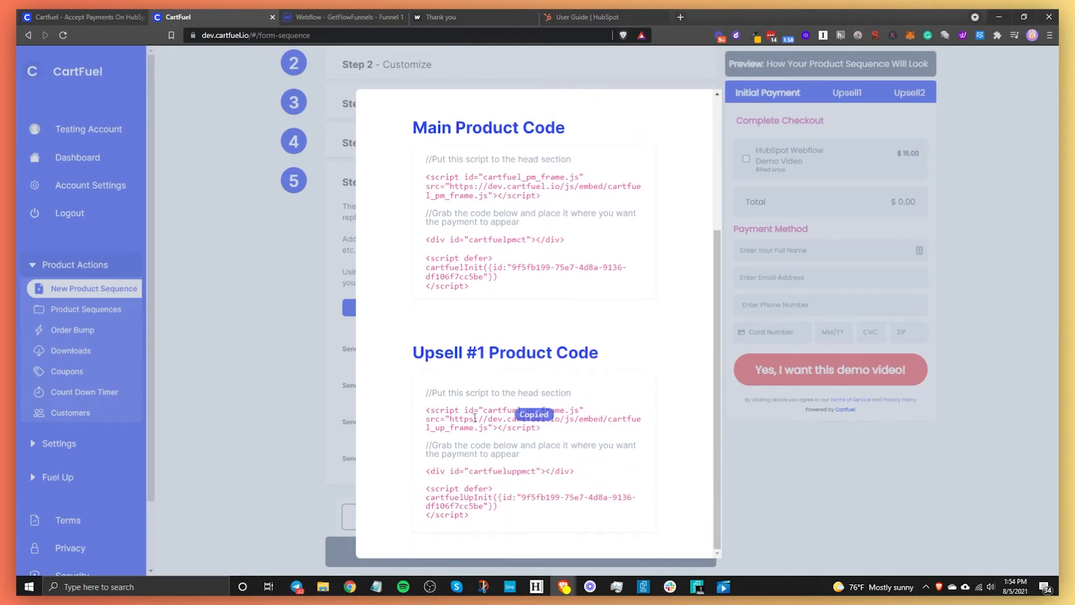
left_click(339, 17)
double_click(536, 257)
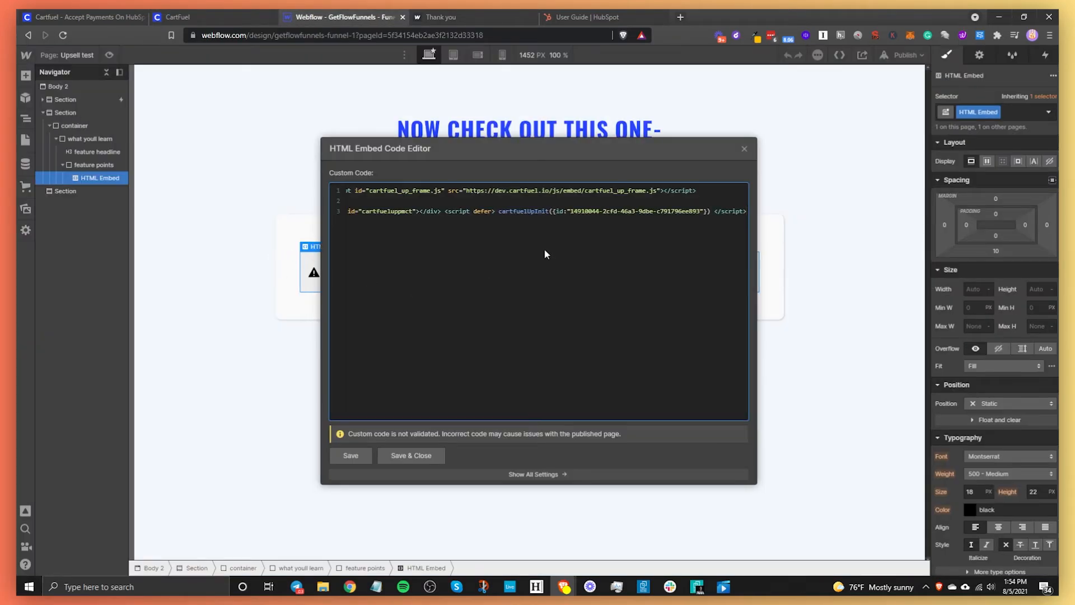
key("ctrl+a")
key("BackSpace")
key("ctrl+v")
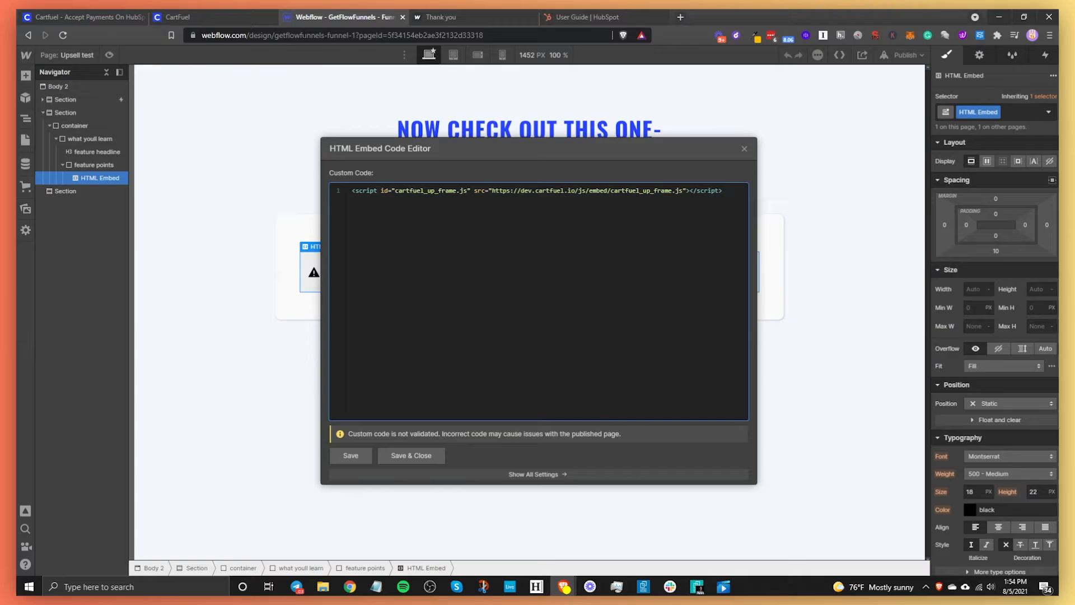
- Append the upsell payment placement code on a new line and save the embed
left_click(234, 20)
left_click(455, 487)
left_click(366, 15)
key("Return")
key("ctrl+v")
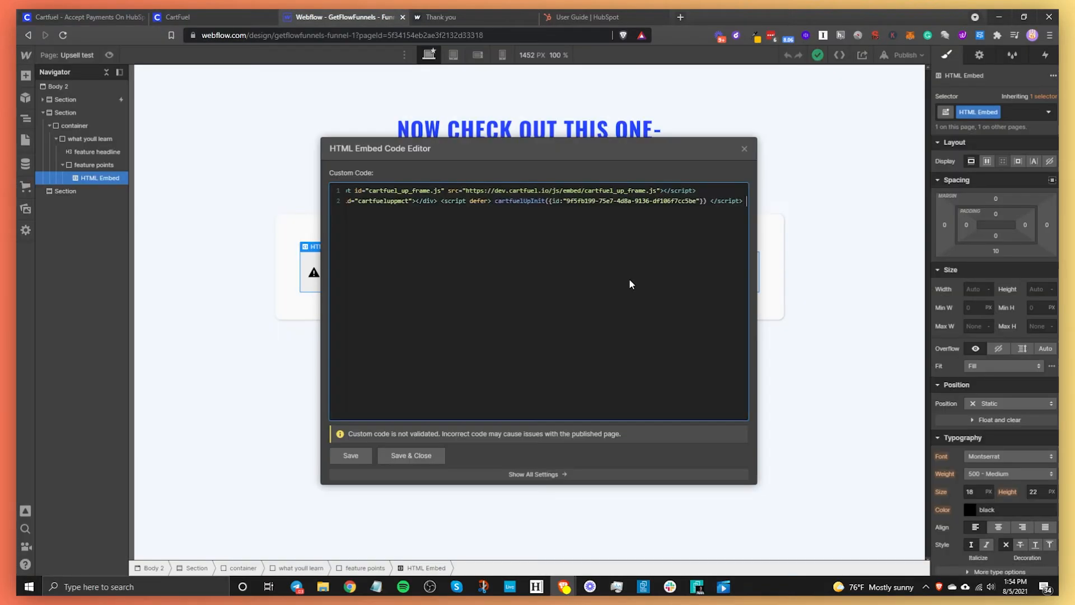
left_click(700, 191)
left_click(403, 455)
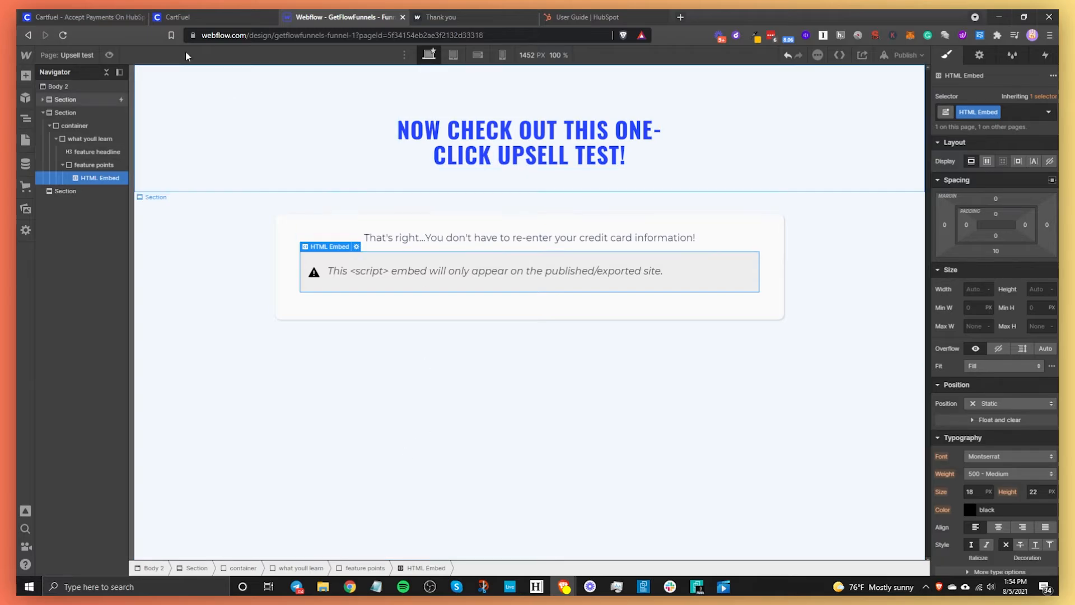
left_click(191, 17)
left_click(374, 22)
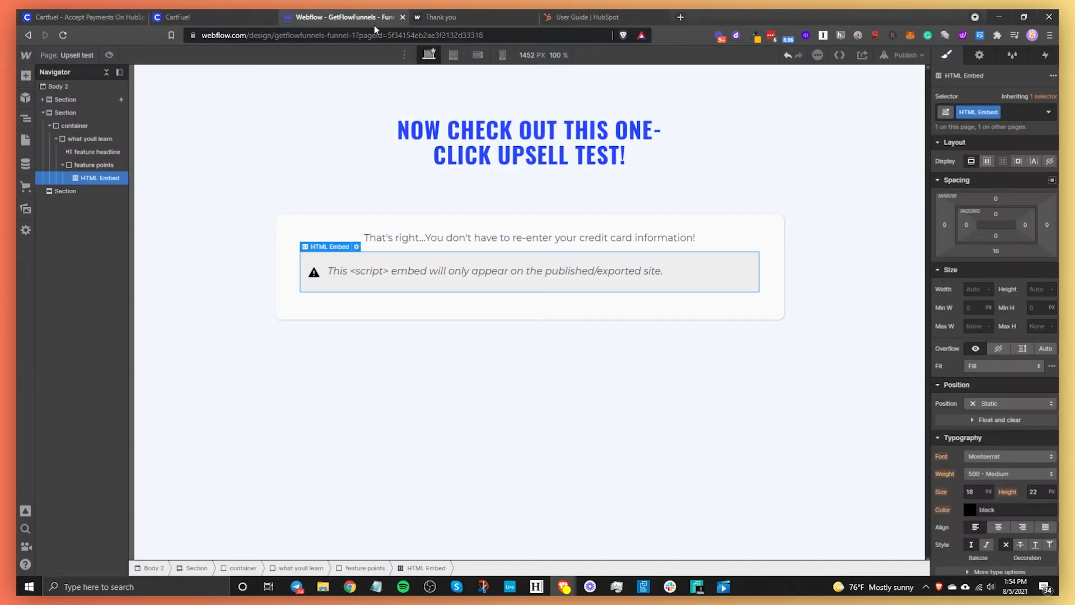
- Publish the site to its webflow.io domain, briefly toggling CartFuel Test Mode on and off
left_click(902, 55)
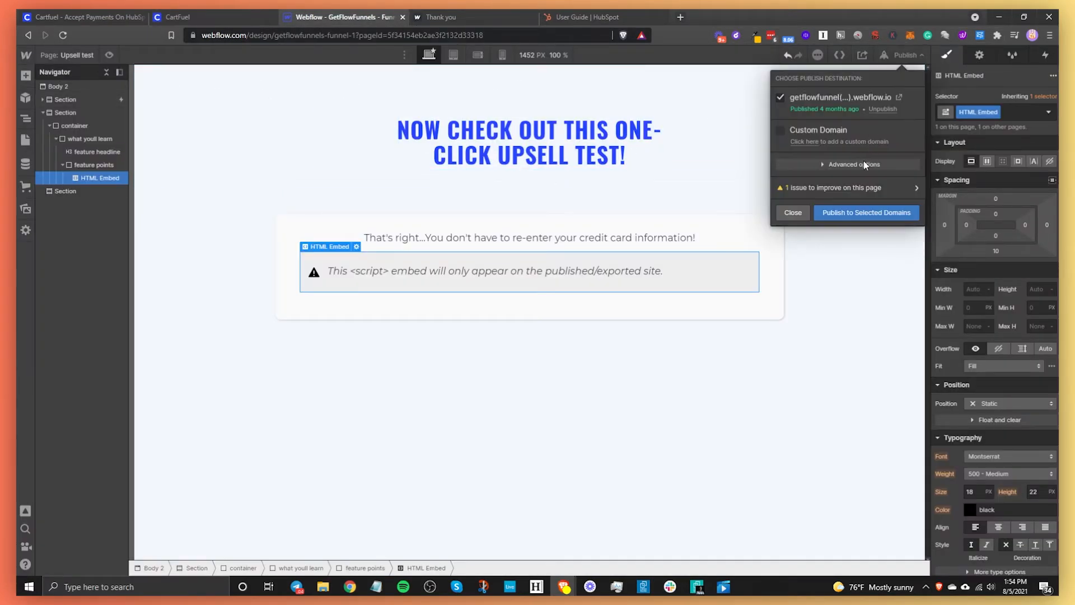
left_click(866, 214)
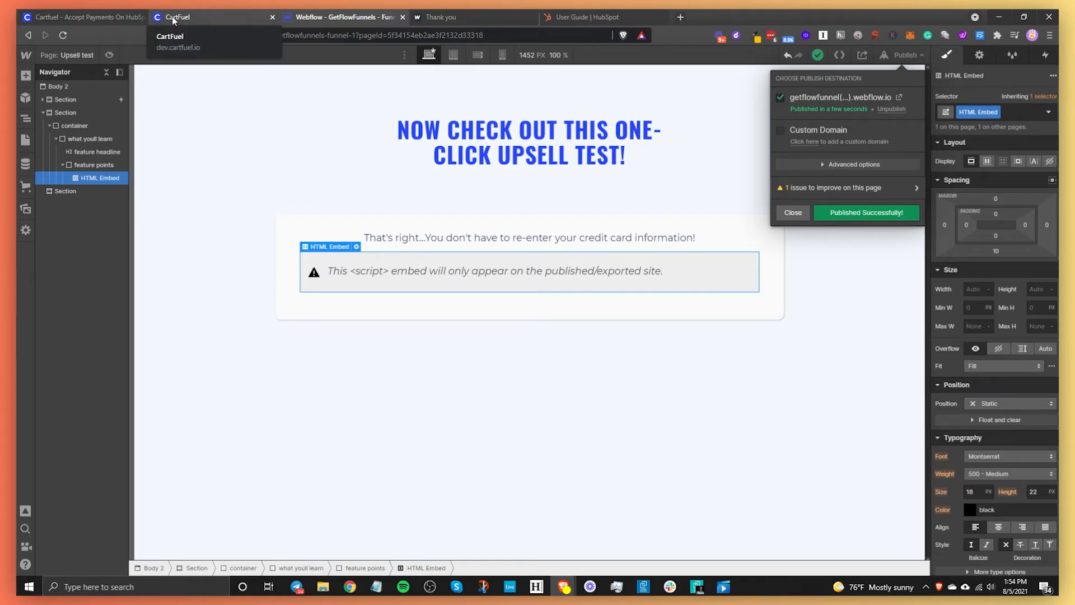
left_click(173, 15)
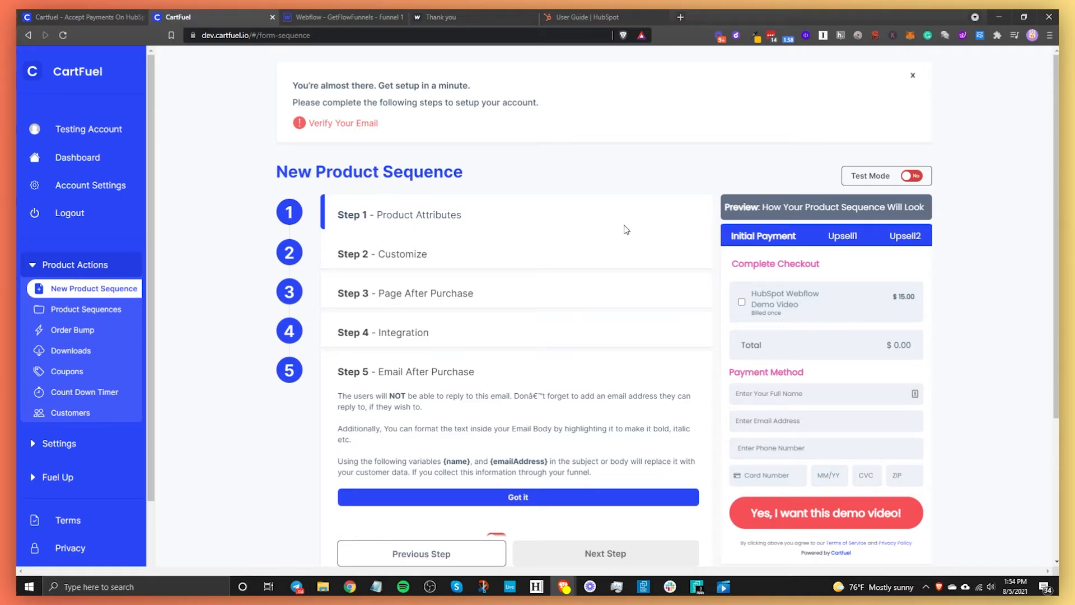
left_click(910, 177)
left_click(912, 177)
left_click(312, 18)
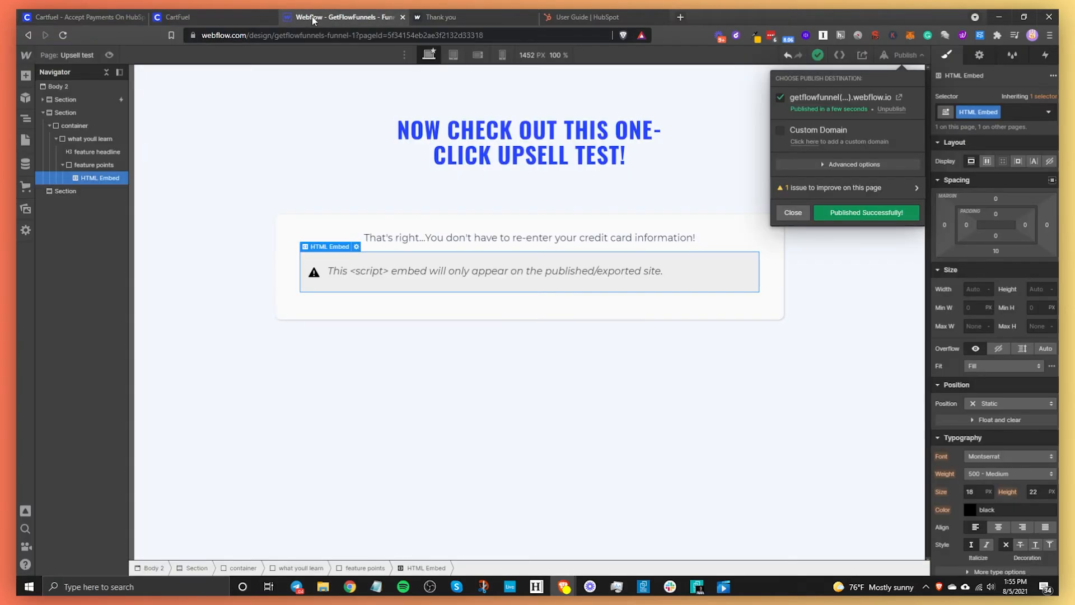
- Open the published Home page in a new tab and choose Credit Card payment
left_click(58, 55)
left_click(82, 136)
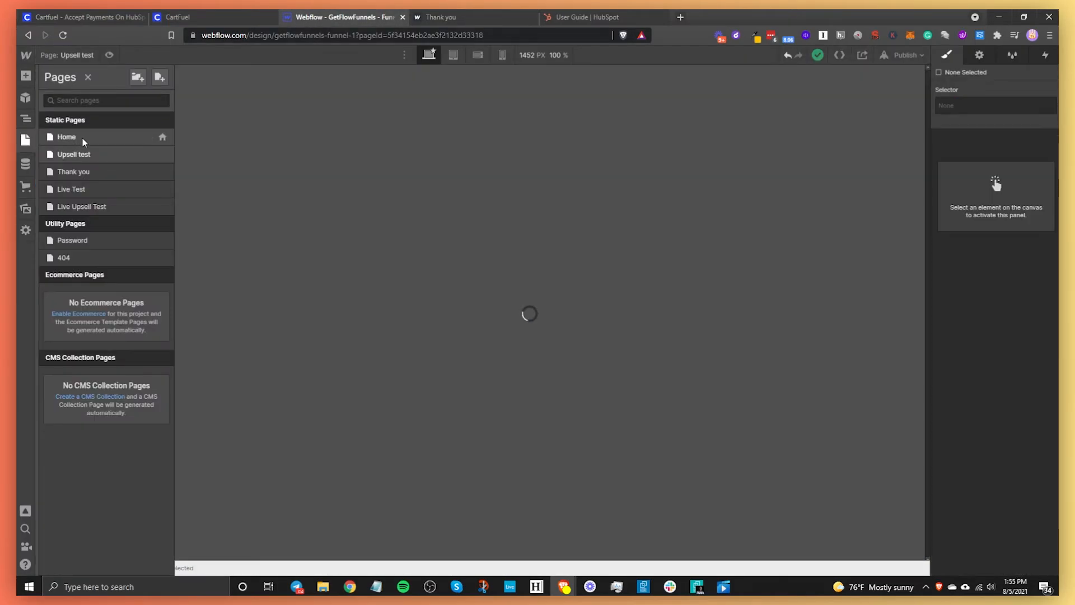
left_click(905, 55)
left_click(840, 94)
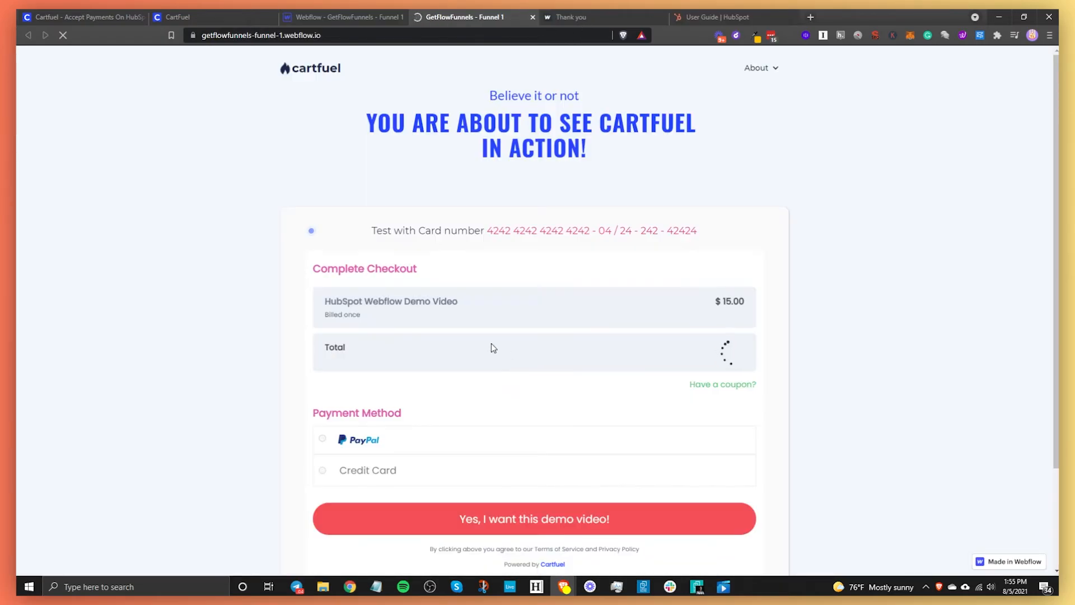
scroll(413, 456, "down", 2)
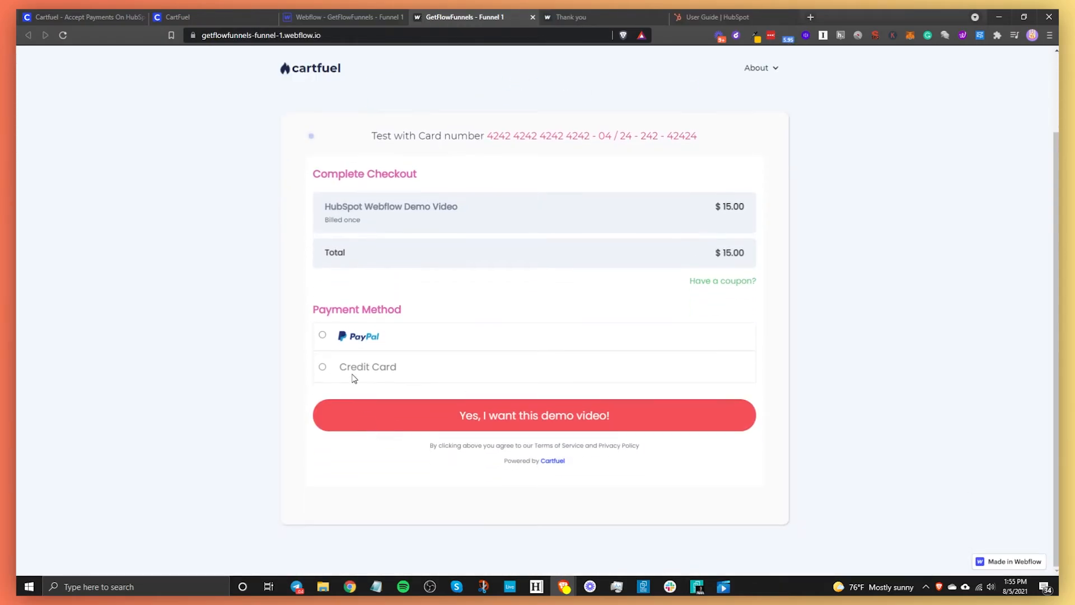
left_click(323, 366)
- Enter the buyer's name, email, phone and the 4242 test card, pay $15, and accept the $25 upsell
scroll(365, 355, "down", 3)
left_click(373, 275)
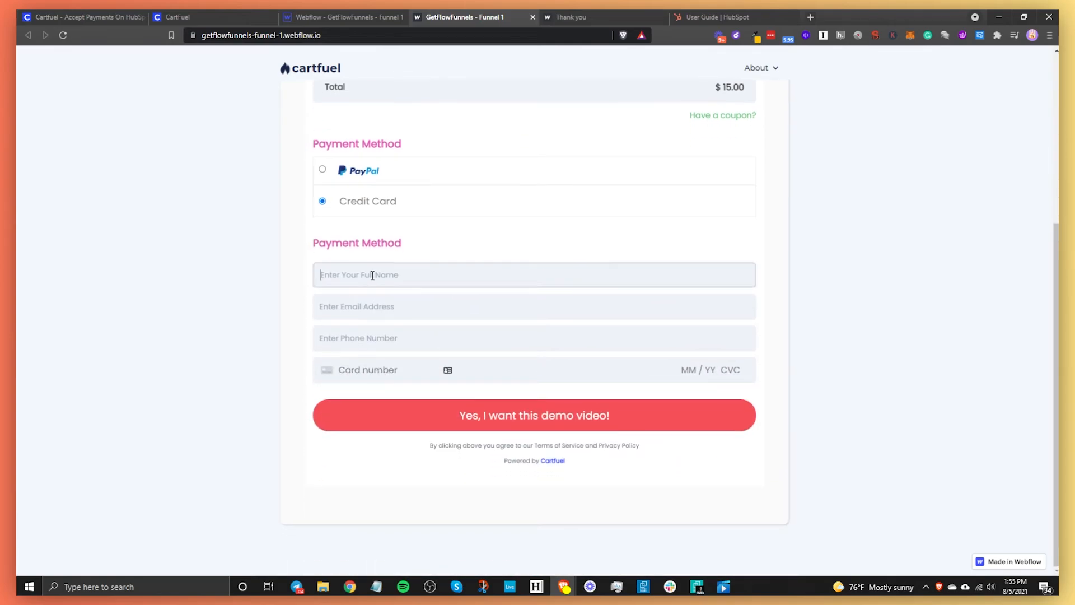
type("Jay")
key("Tab")
key("Tab")
type("85")
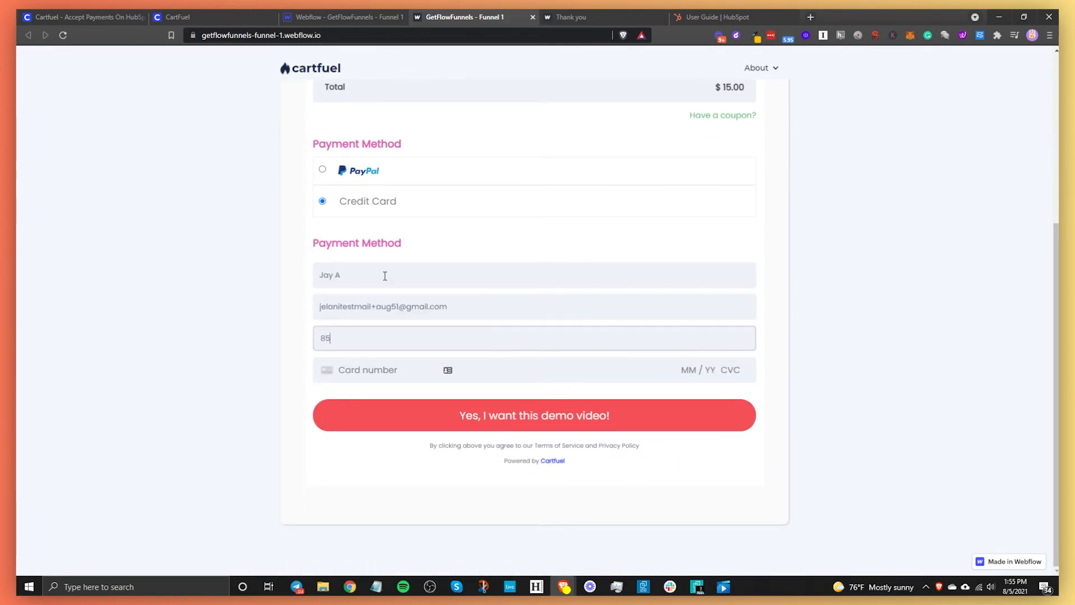
type("6-555-5555")
key("Tab")
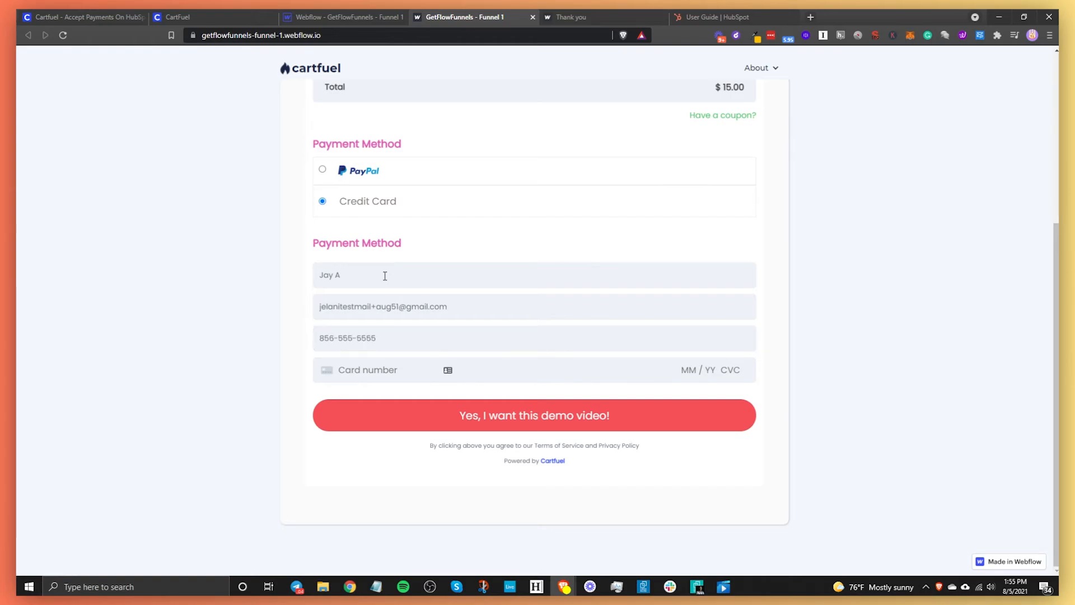
type("4242 4242 4242 4242 ")
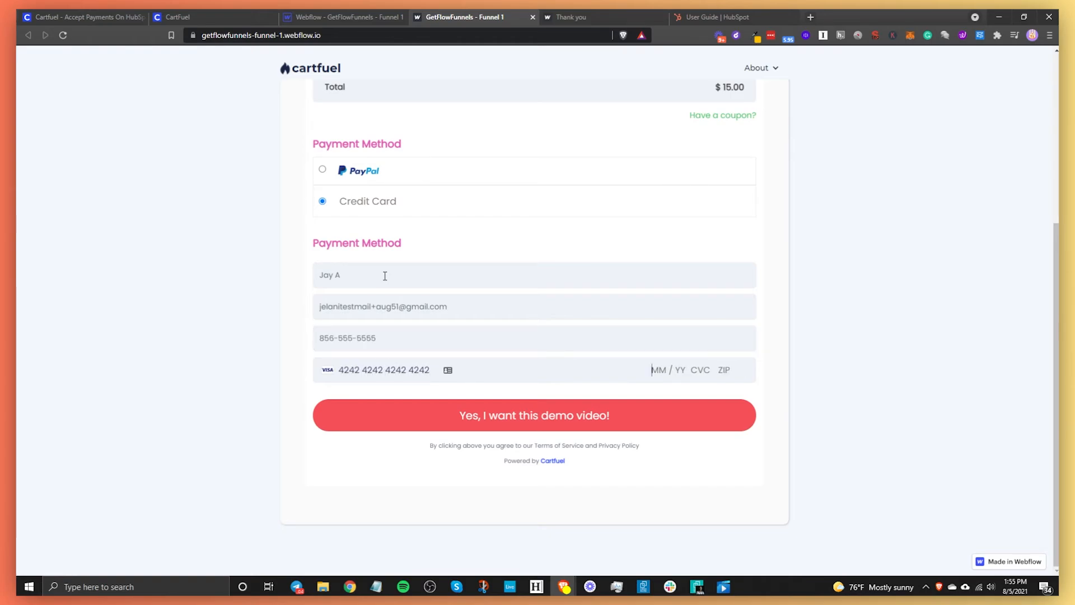
type("04 / 24 242 42422")
left_click(574, 419)
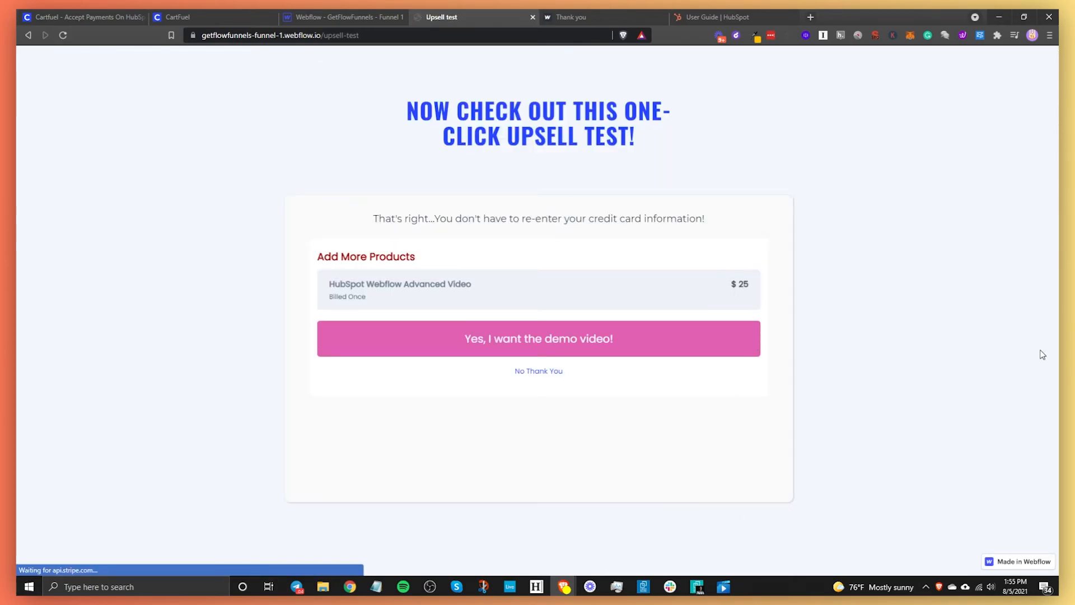
left_click(575, 346)
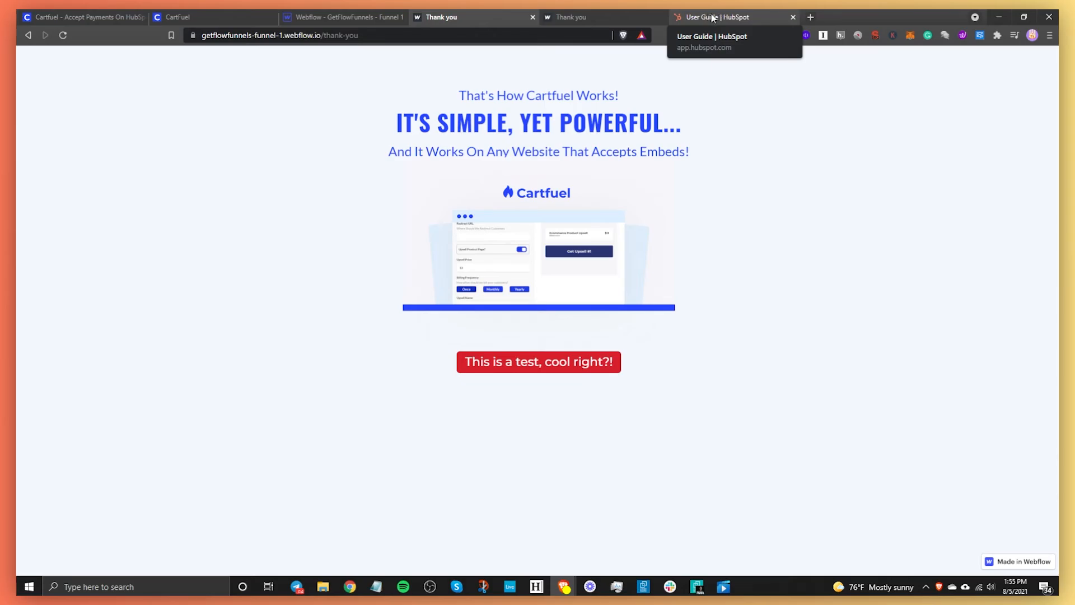
- Open the newest HubSpot contact and expand its $15 Demo Video and $25 Advanced Video purchase entries
left_click(713, 19)
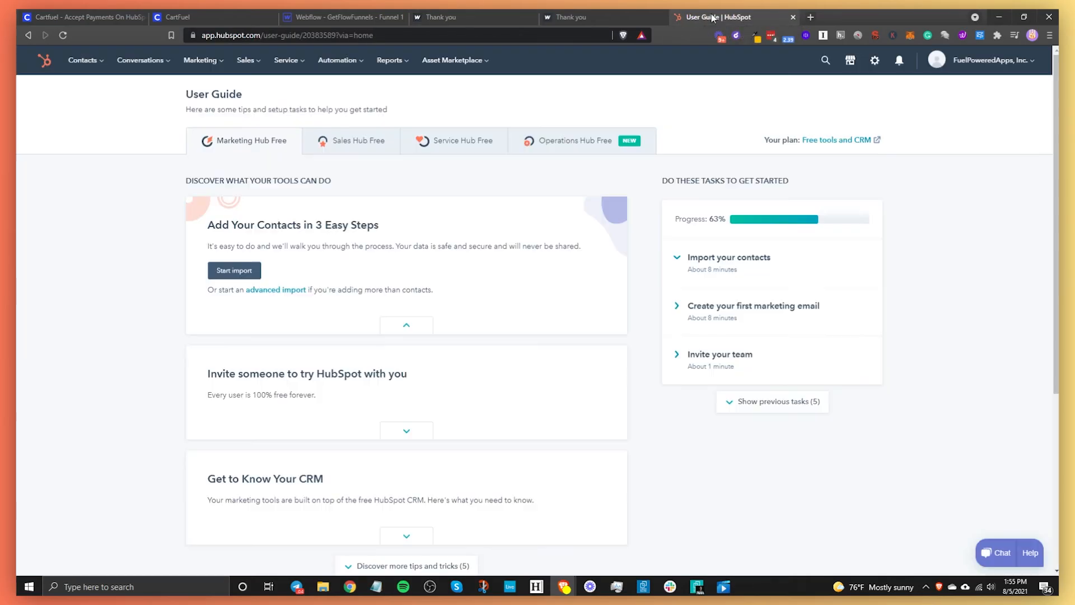
left_click(95, 66)
left_click(89, 92)
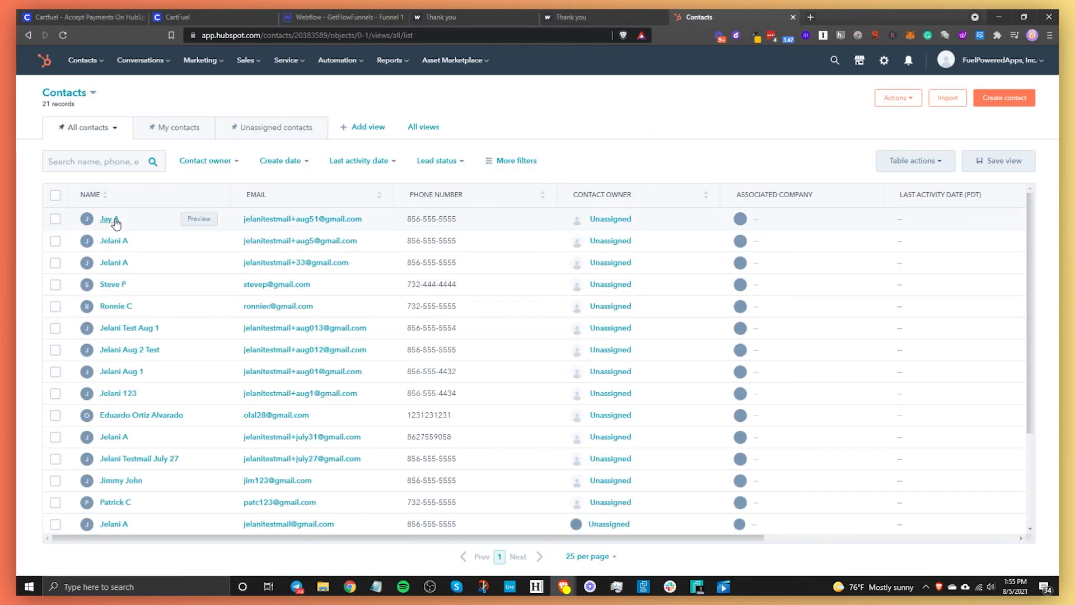
left_click(113, 219)
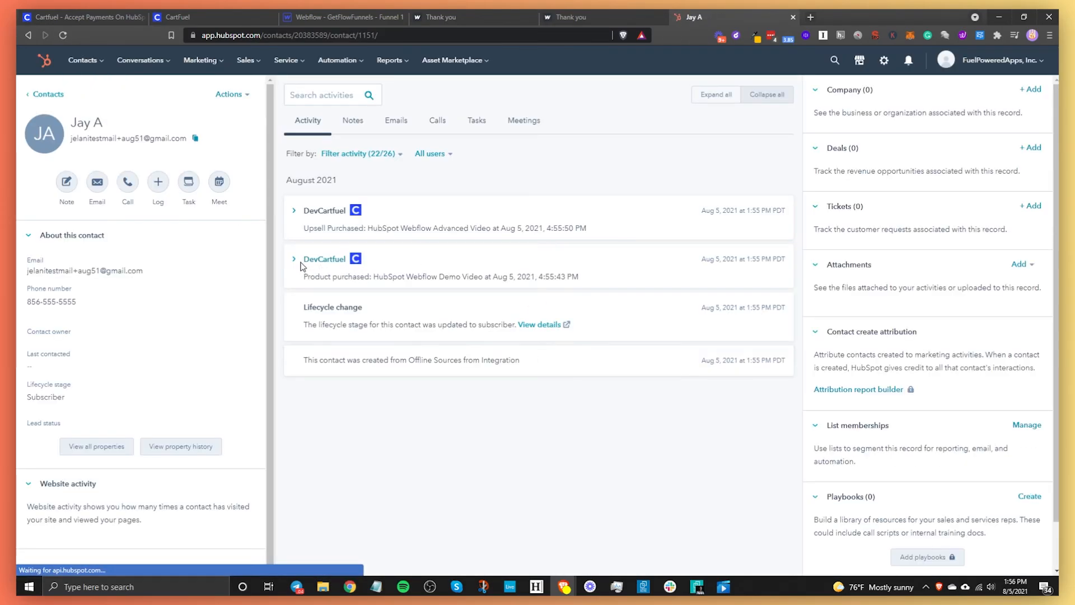
left_click(388, 275)
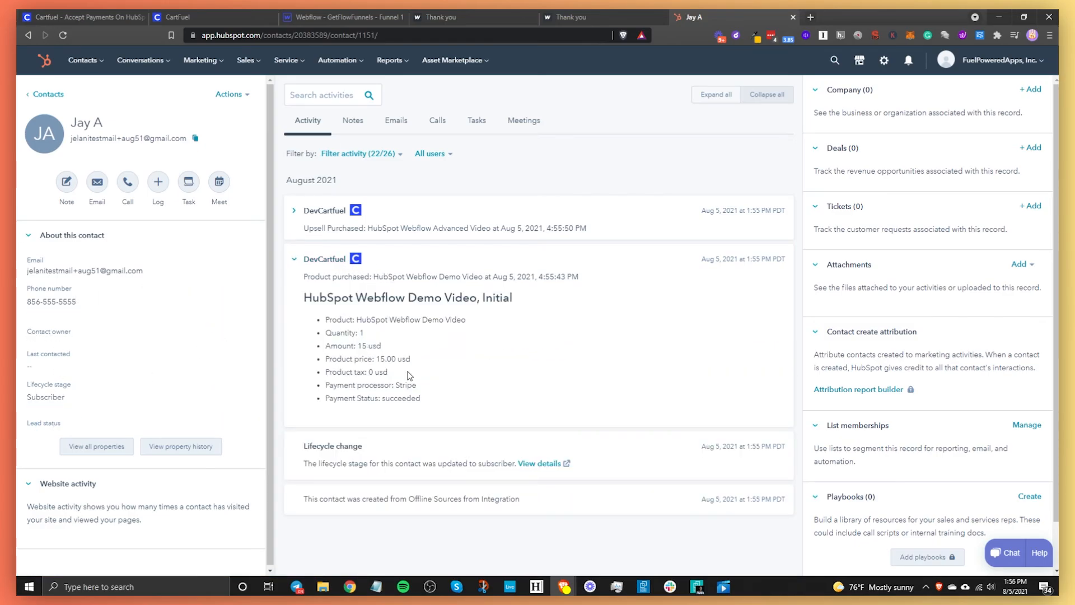
left_click(313, 211)
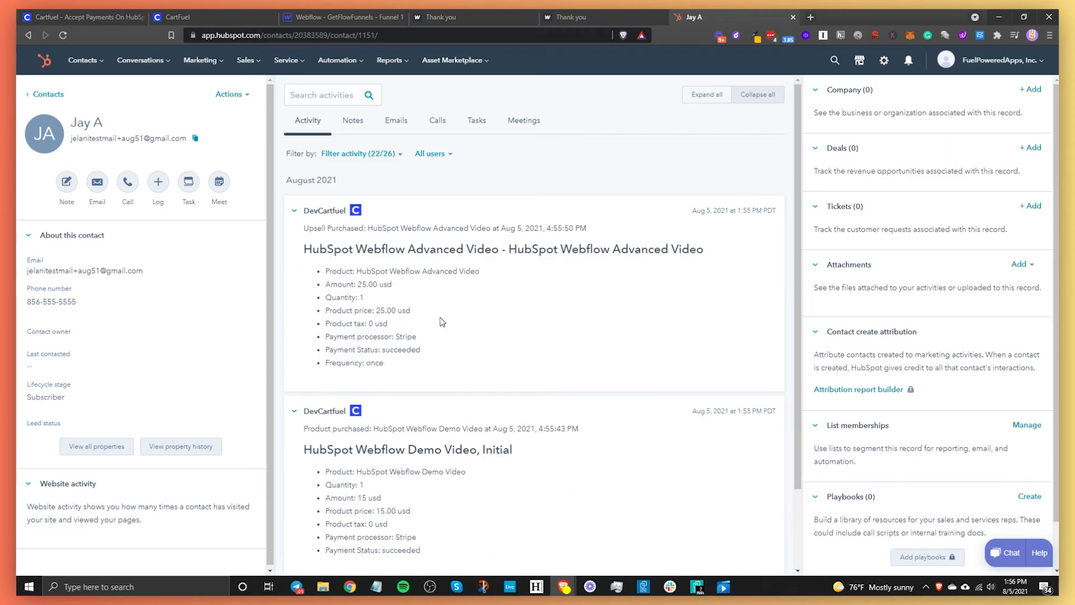
left_click_drag(371, 284, 400, 367)
left_click(402, 372)
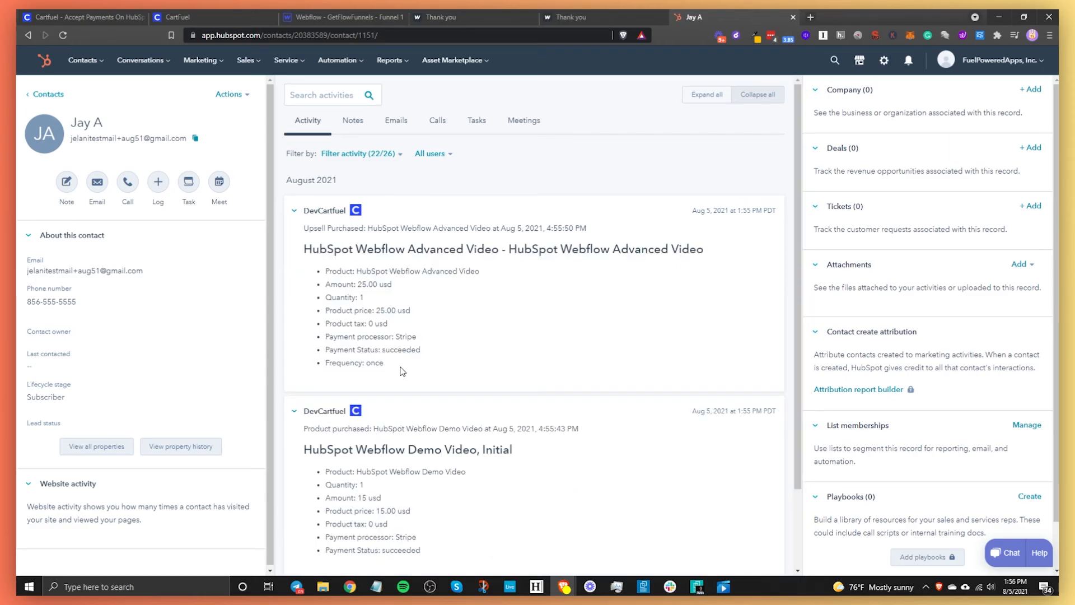